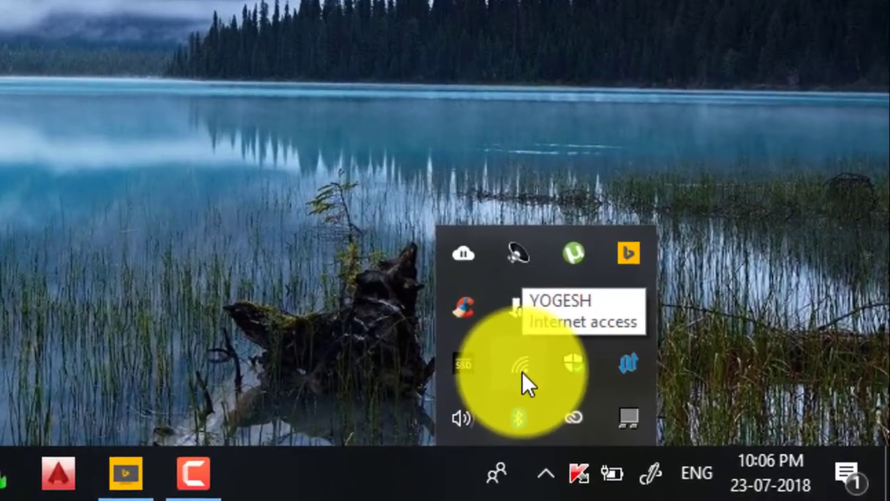
Check the network profile in the active Wi-Fi connection's properties, and close the settings window
right_click(654, 417)
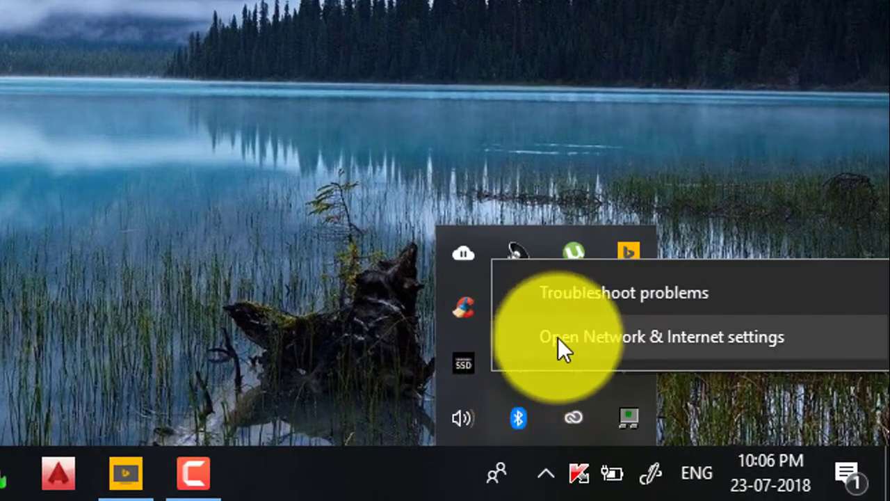
left_click(565, 338)
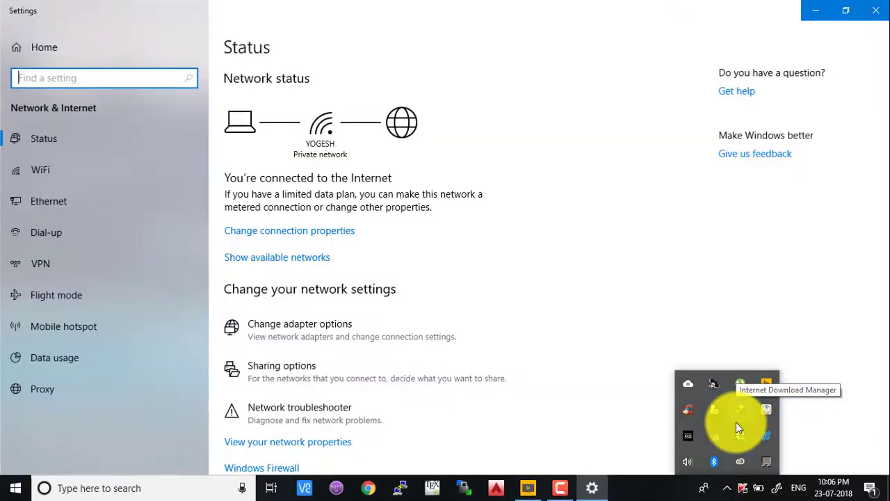
left_click(290, 243)
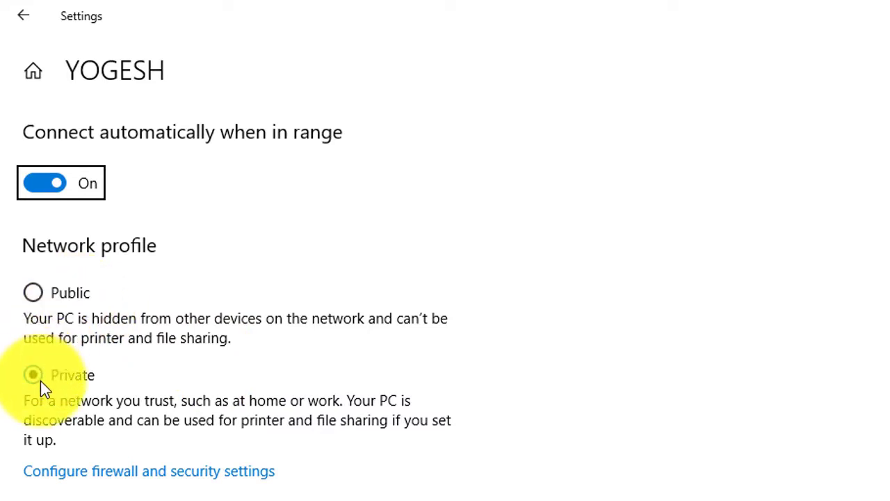
left_click(19, 28)
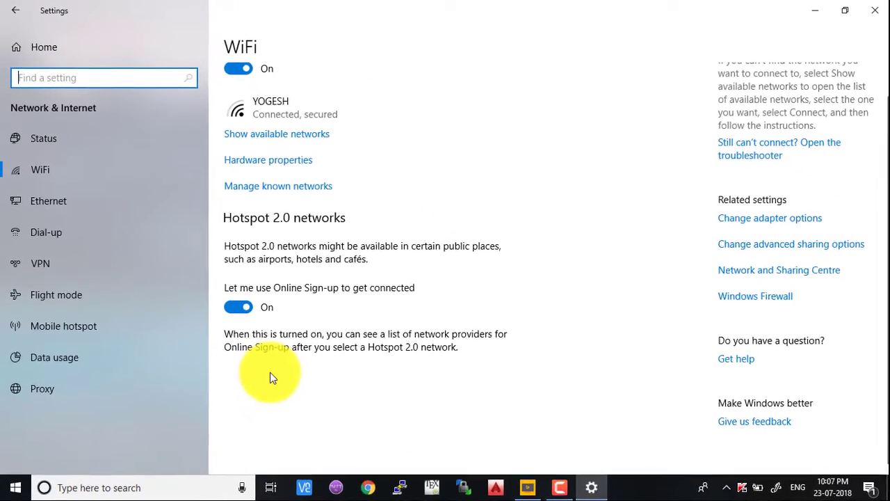
left_click(876, 9)
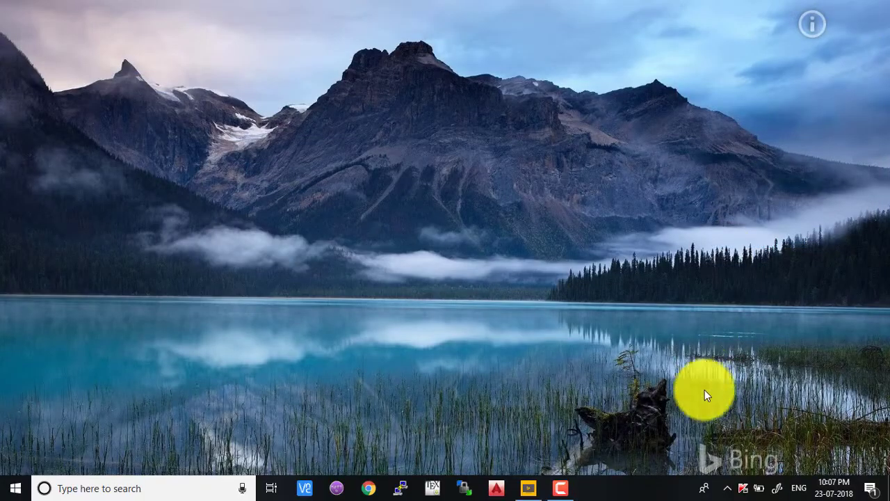
Open the advanced sharing settings of the Network and Sharing Centre from the Network & Internet settings
left_click(727, 488)
right_click(716, 438)
left_click(736, 427)
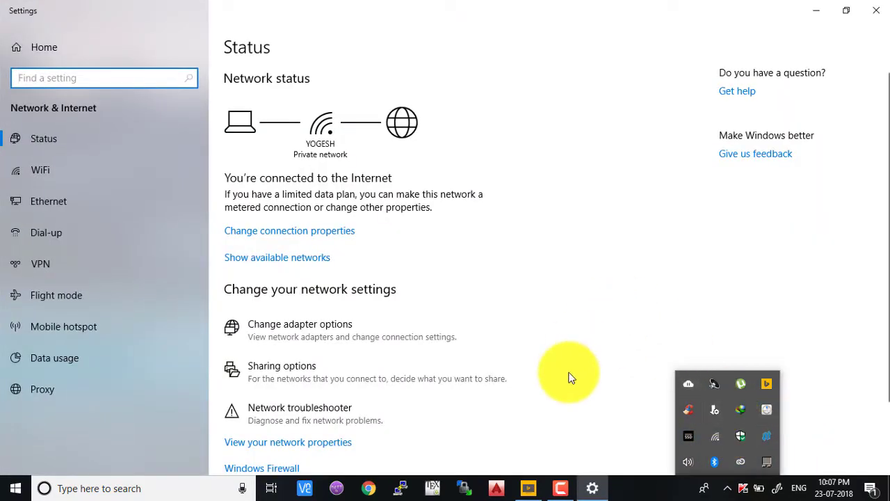
scroll(565, 377, "down", 2)
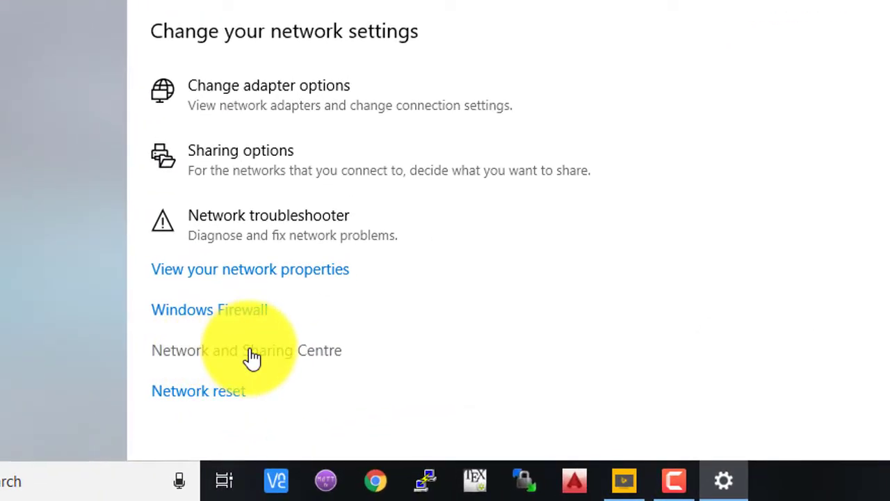
left_click(252, 358)
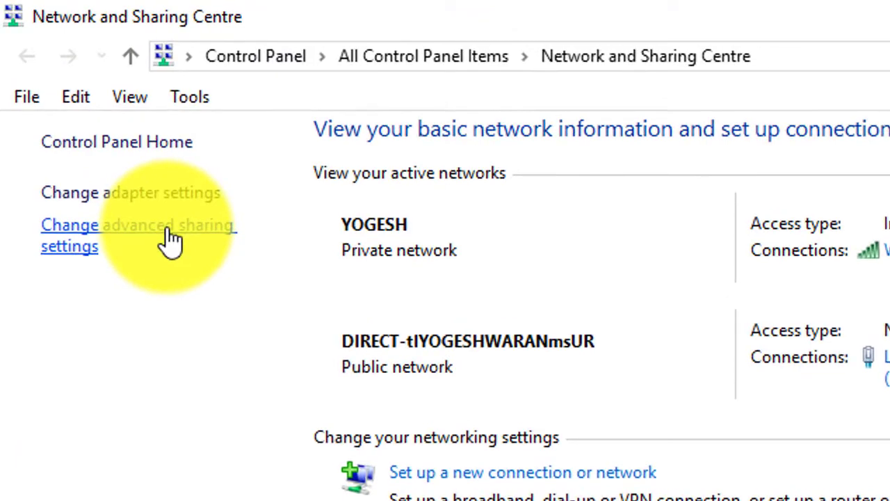
left_click(167, 232)
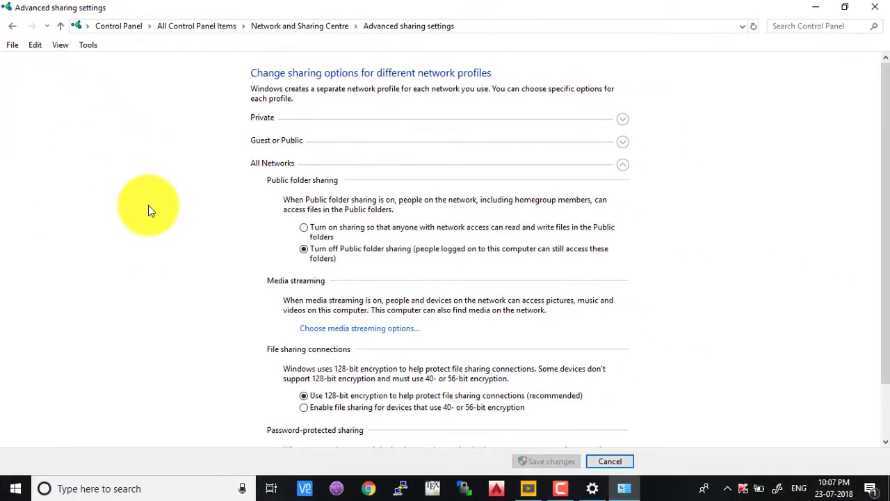
Turn on network discovery and file and printer sharing for the Private network profile
left_click(622, 164)
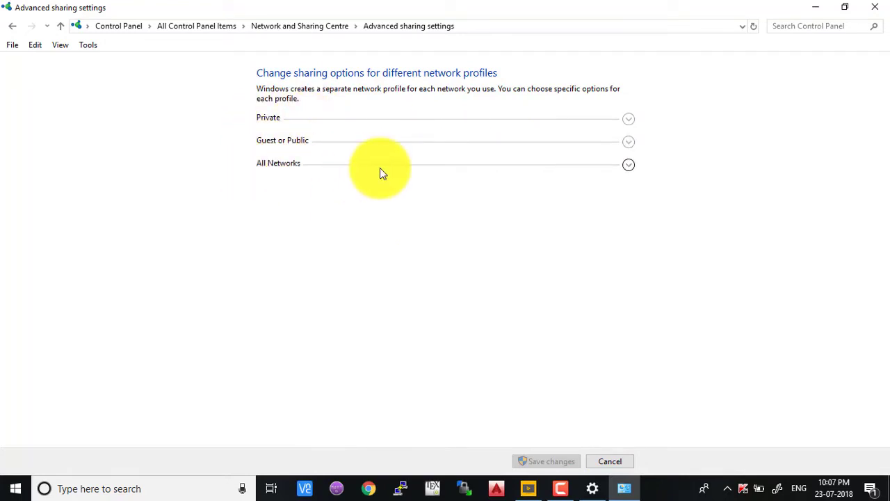
left_click(622, 123)
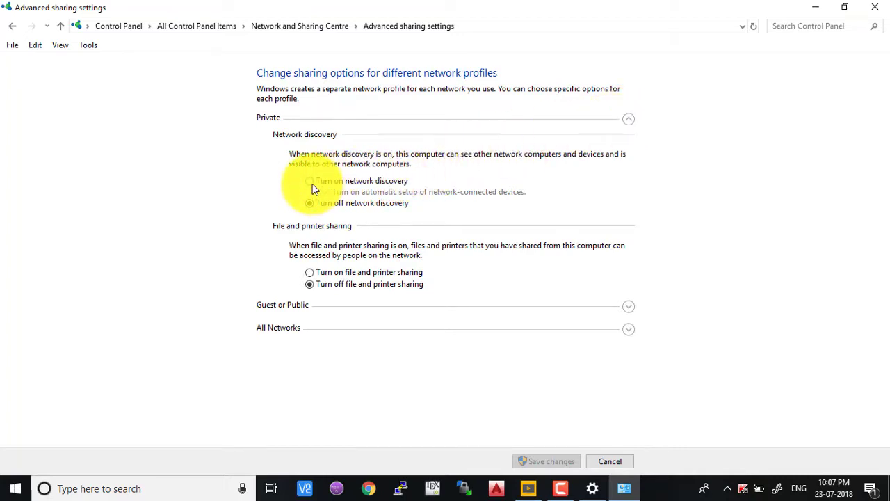
left_click(312, 184)
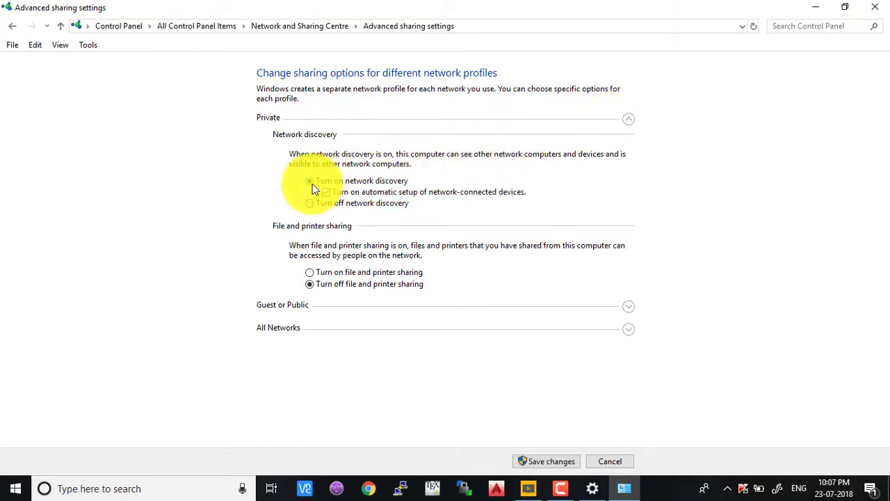
left_click(311, 271)
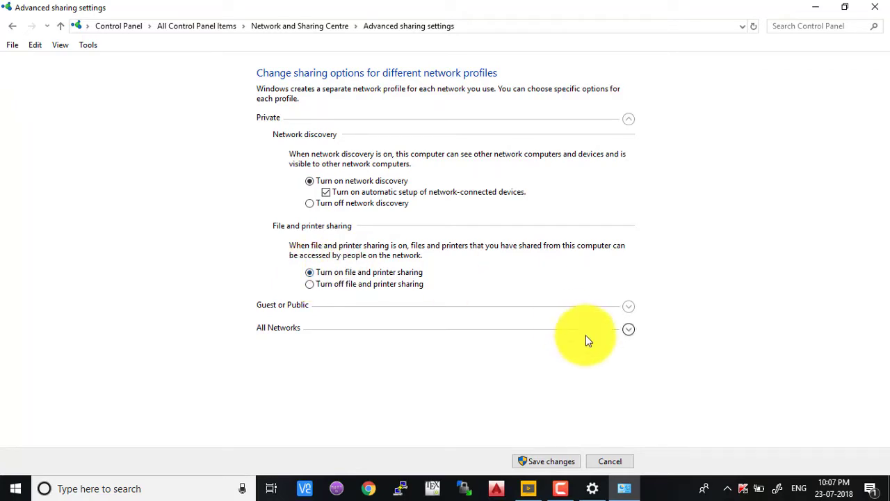
Turn on network discovery and file and printer sharing for the Guest or Public profile
left_click(628, 309)
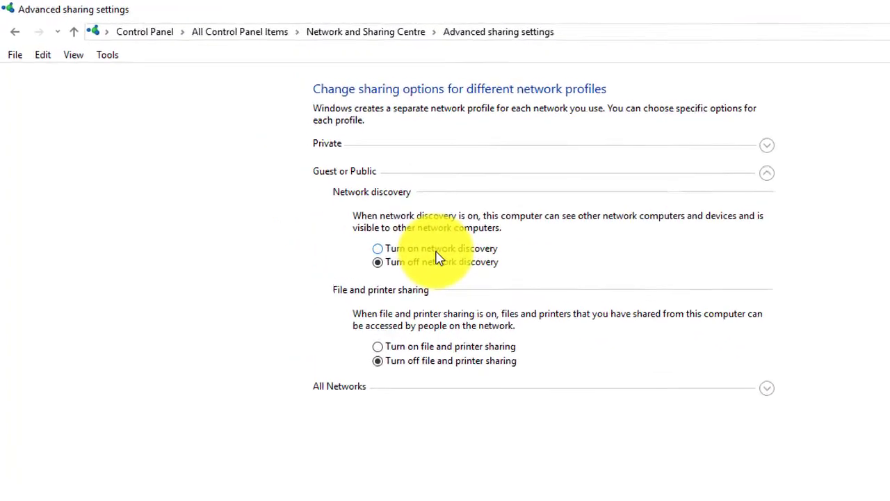
left_click(437, 254)
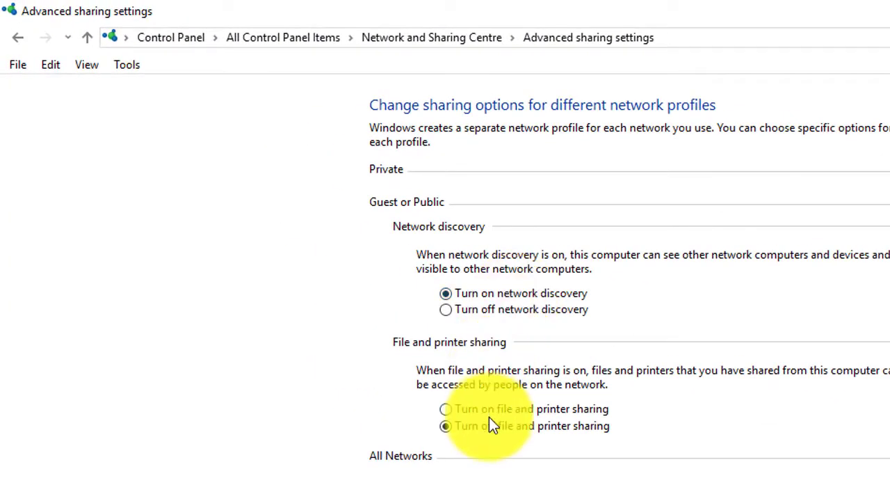
left_click(426, 346)
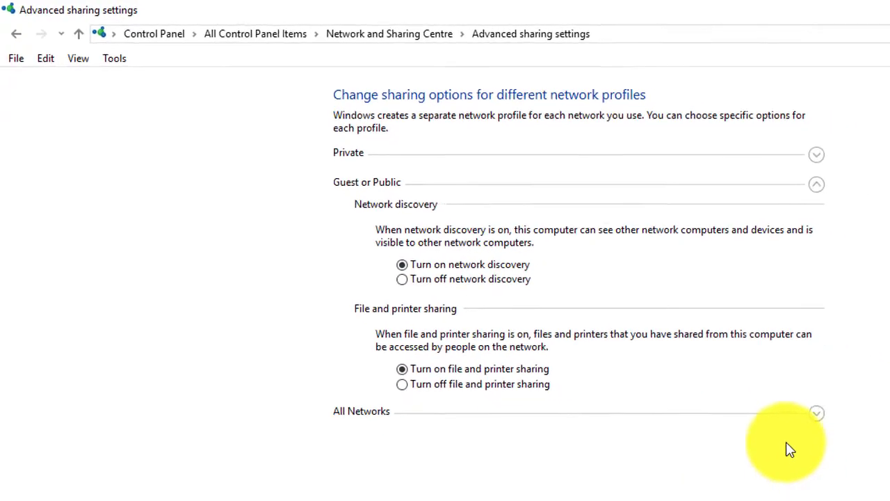
For All Networks, turn on Public folder sharing and turn off password-protected sharing, then save the changes and close the network windows
left_click(819, 419)
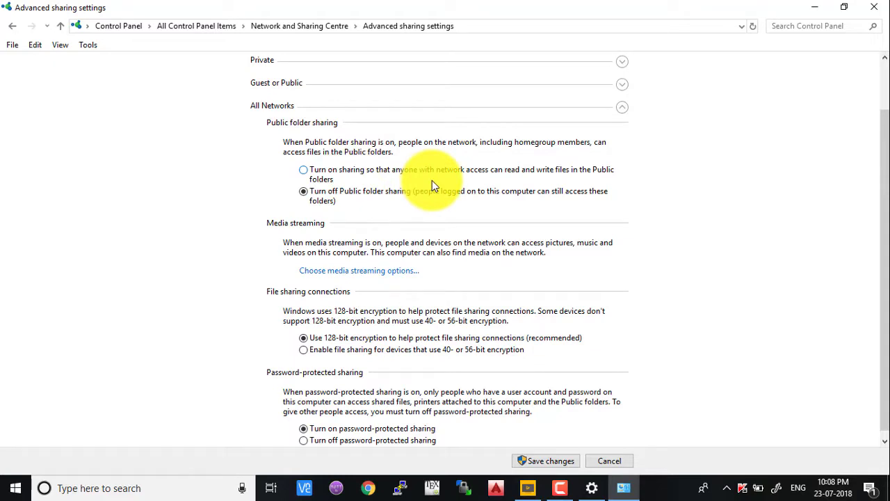
left_click(305, 172)
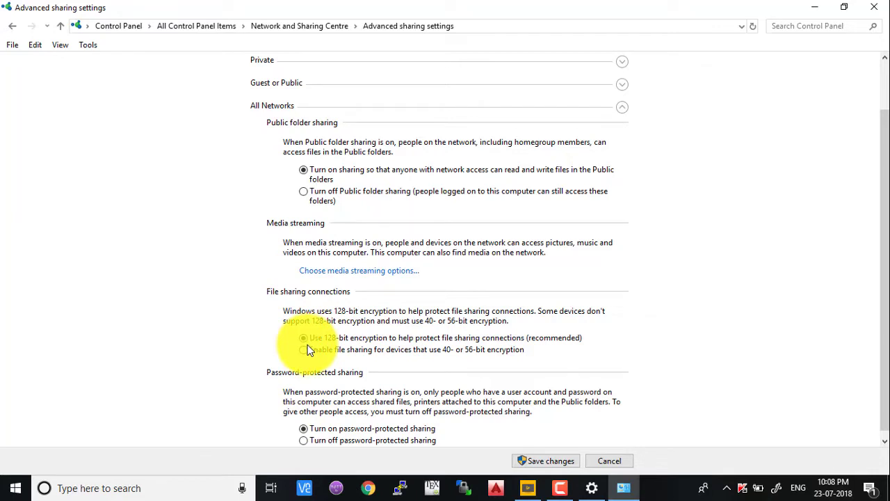
scroll(180, 330, "down", 1)
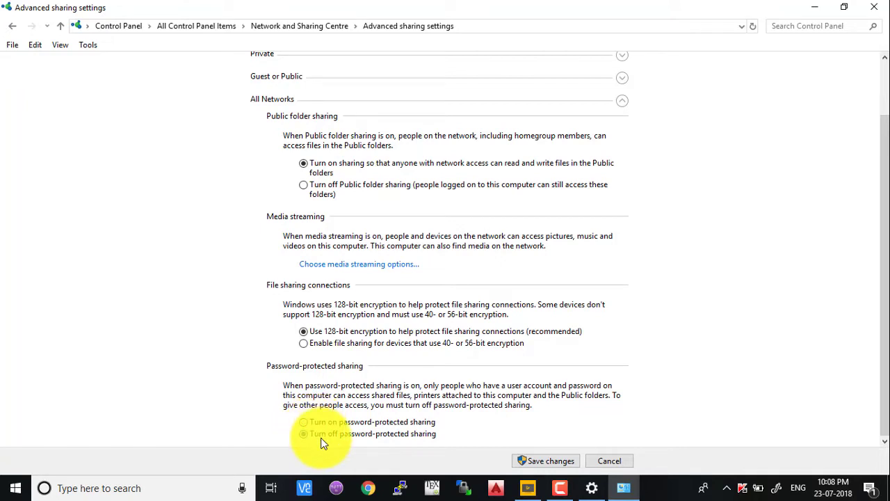
left_click(538, 462)
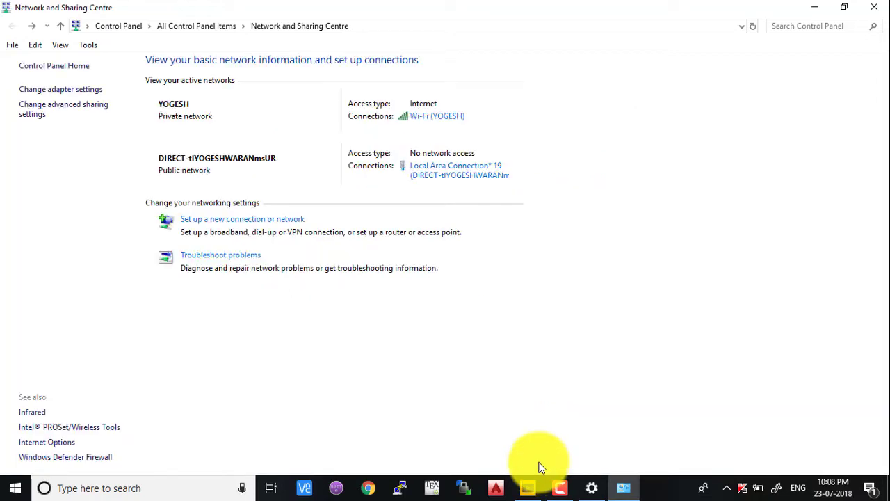
left_click(872, 8)
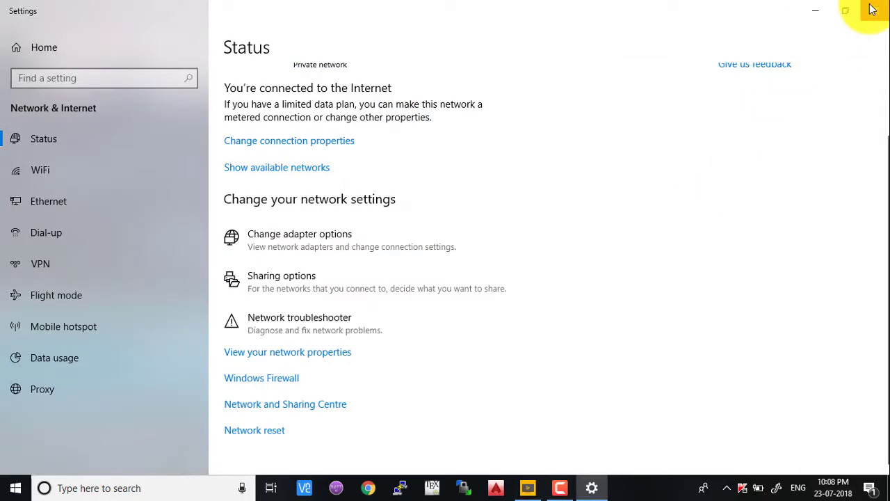
left_click(874, 9)
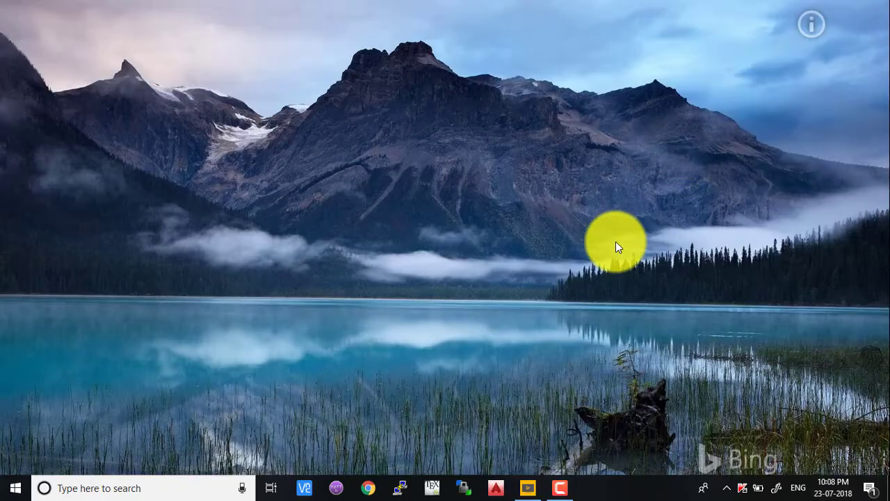
Open the Advanced Sharing options in the properties of the MY FILES (E:) drive in File Explorer
key("super+e")
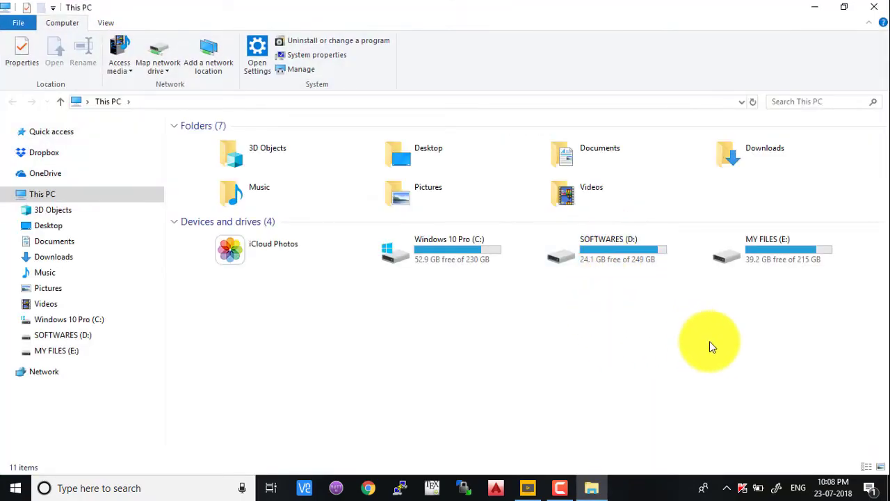
left_click(767, 243)
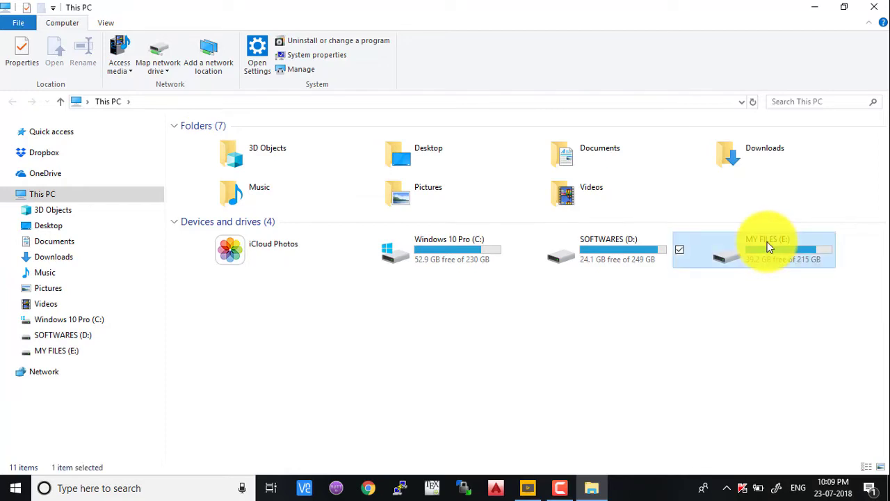
right_click(769, 246)
left_click(743, 467)
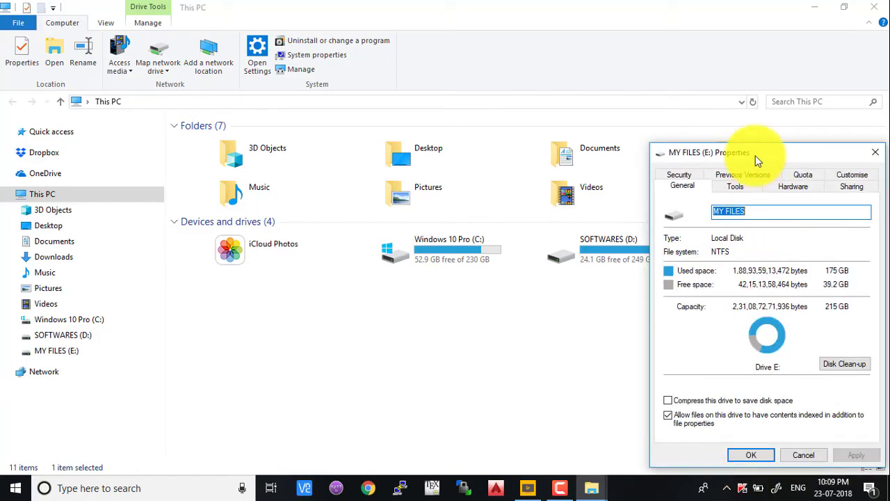
left_click_drag(755, 155, 453, 108)
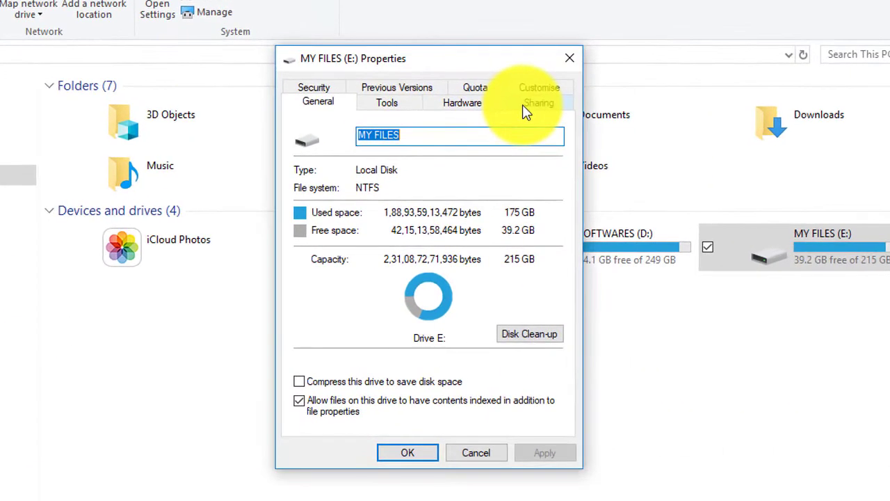
left_click(528, 108)
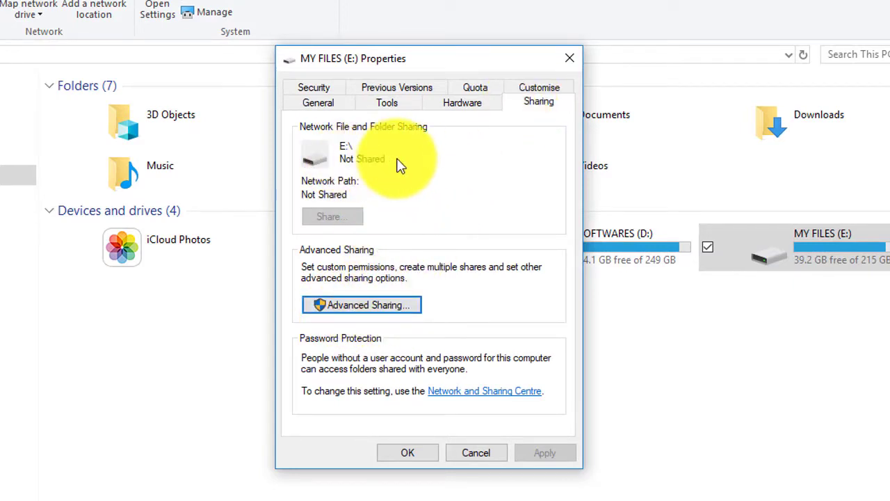
left_click(356, 306)
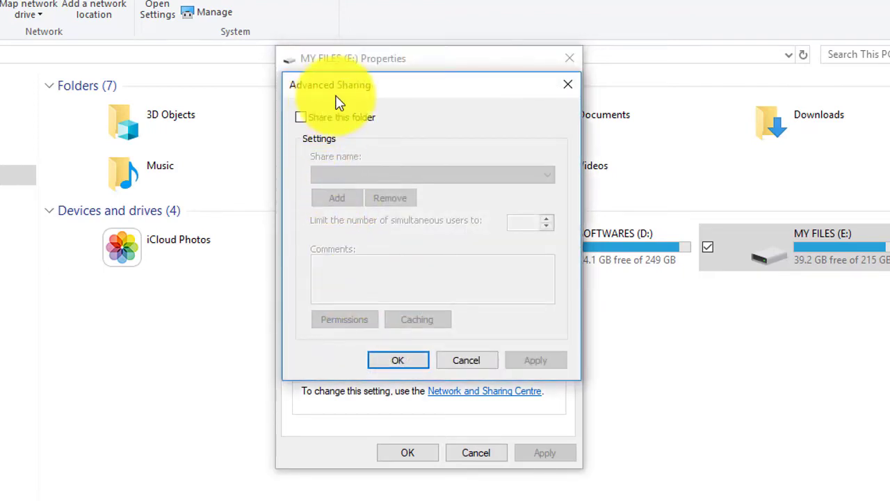
Enable sharing of the E: drive with a share name made of the owner's first name and "E drive", and apply it
left_click(300, 117)
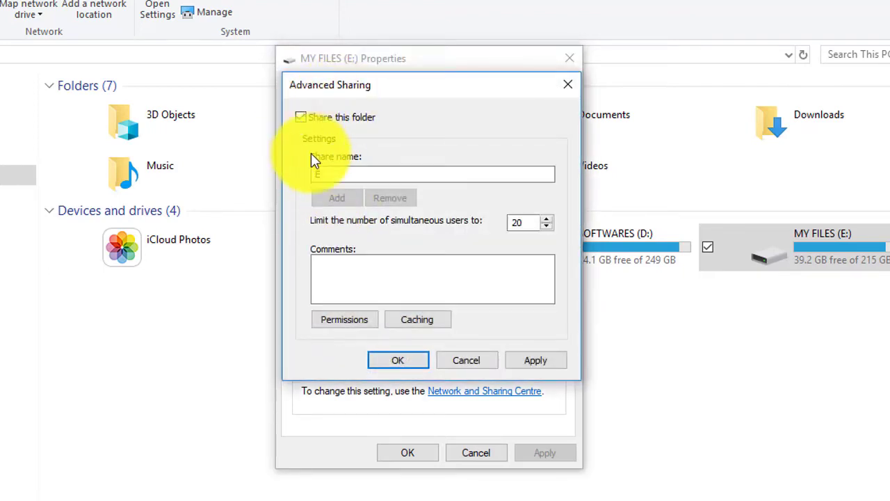
left_click(329, 175)
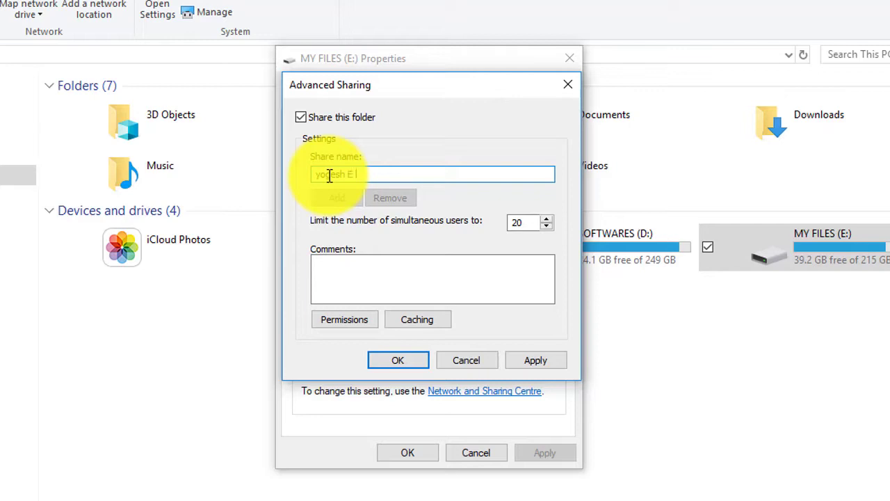
type("ve")
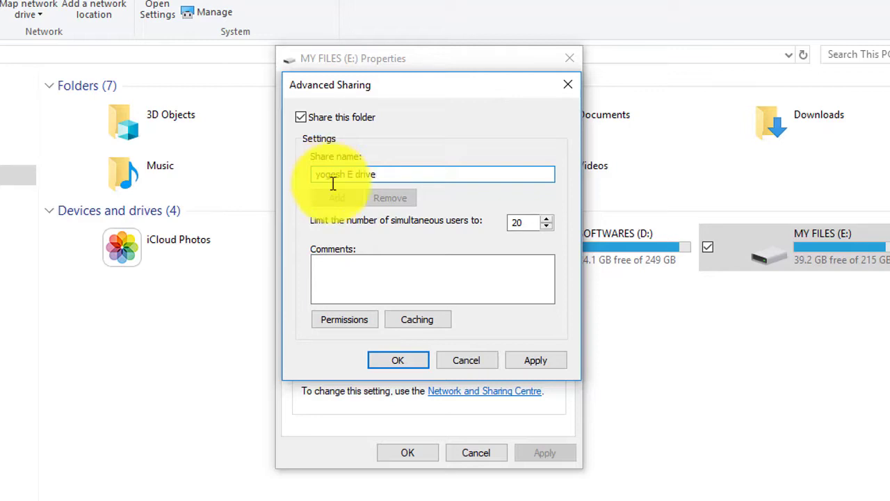
left_click(526, 364)
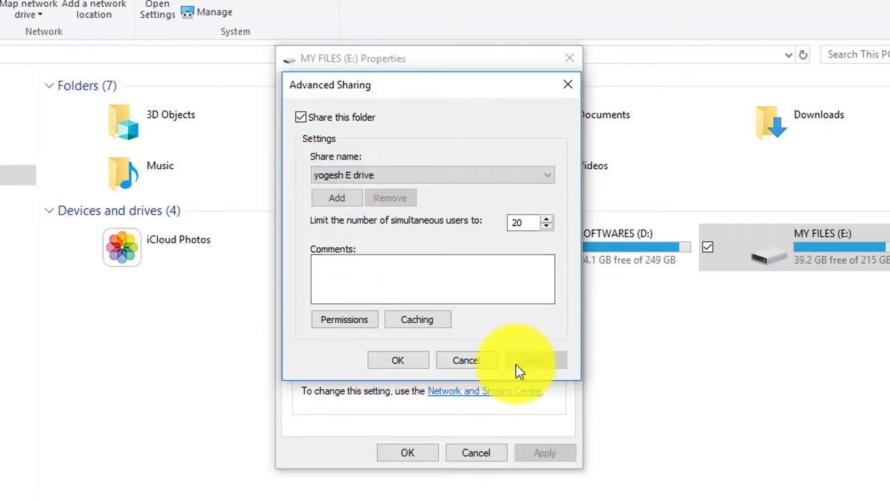
left_click(417, 363)
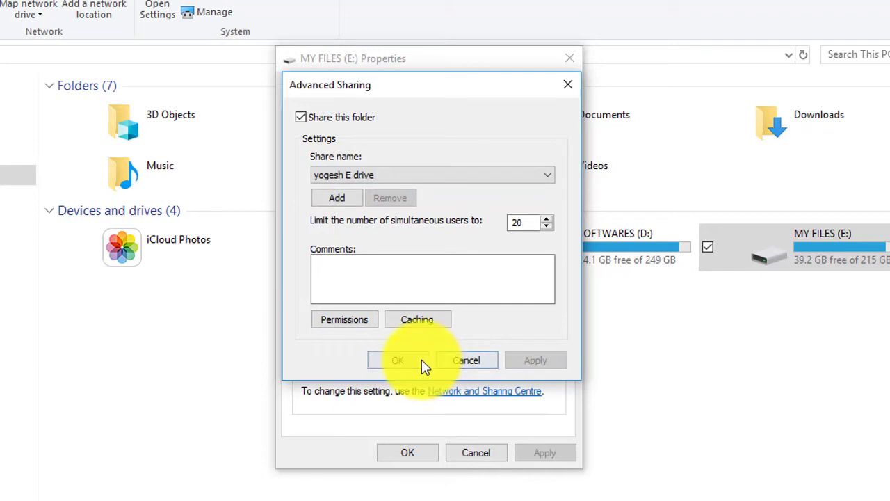
Allow Full Control for Everyone in the share permissions of the E: drive
left_click(358, 323)
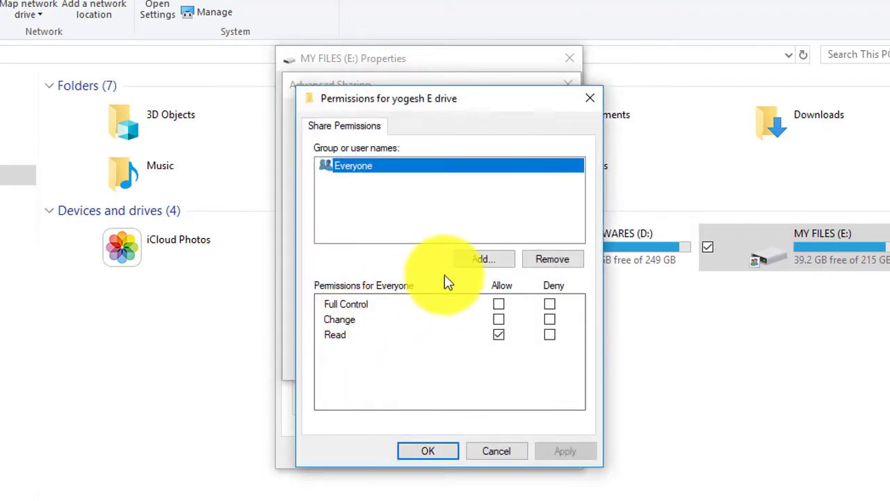
left_click(501, 304)
left_click(440, 449)
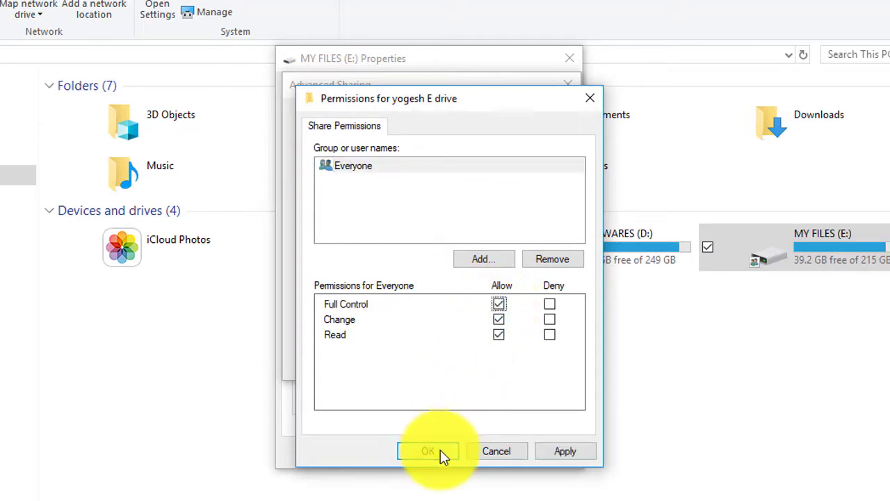
Confirm the sharing settings of the E: drive and start adding a user or group to its security permissions
left_click(410, 360)
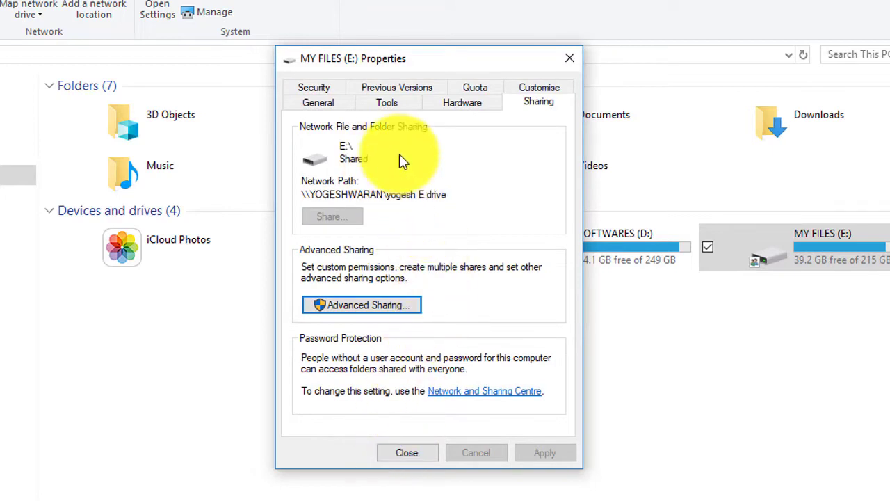
left_click(311, 90)
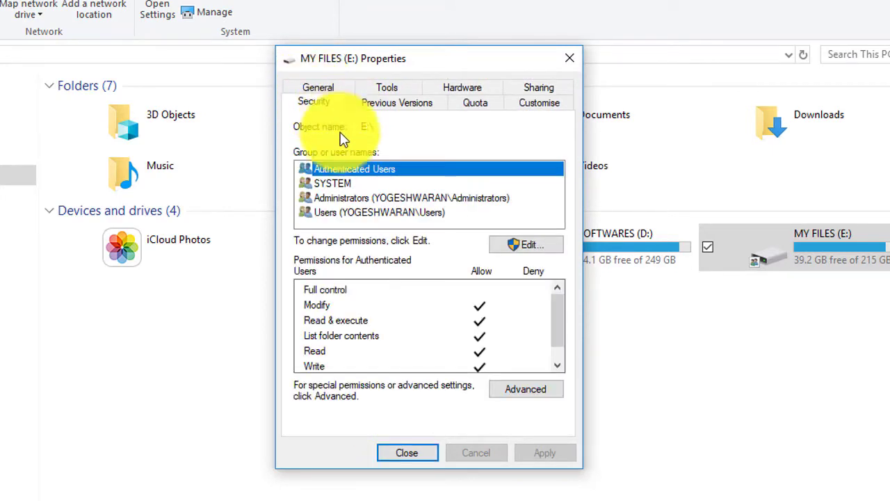
left_click(509, 246)
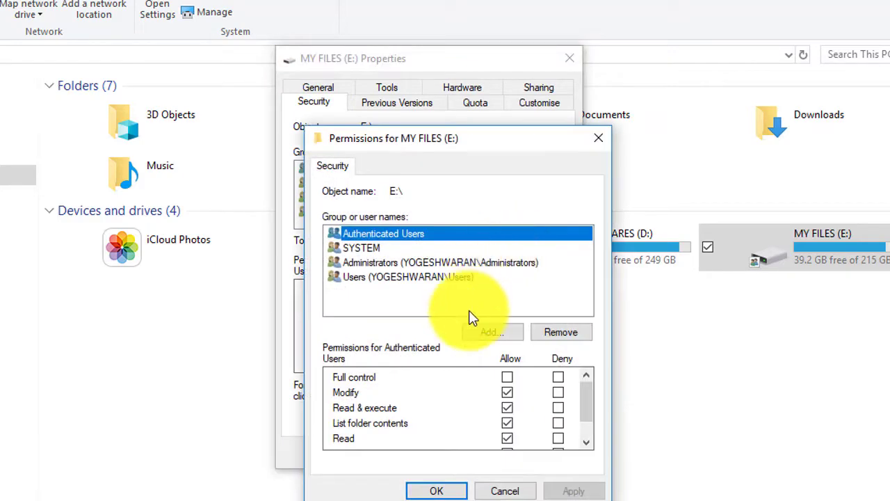
left_click(479, 331)
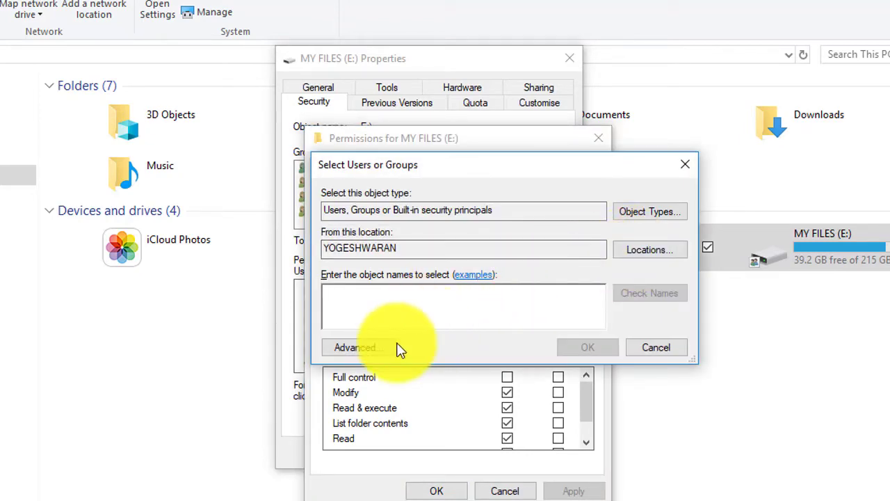
Find Everyone through the advanced user search, add it to the E: drive's security permissions and allow it Full control
left_click(377, 351)
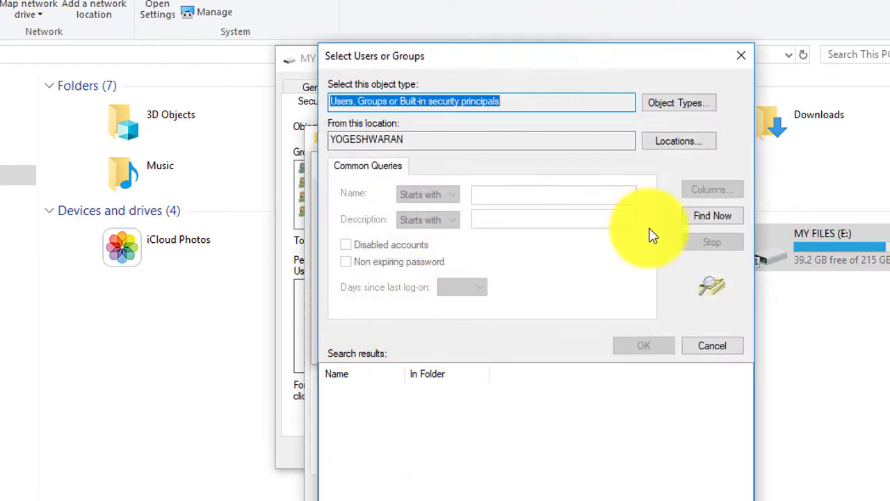
left_click(707, 213)
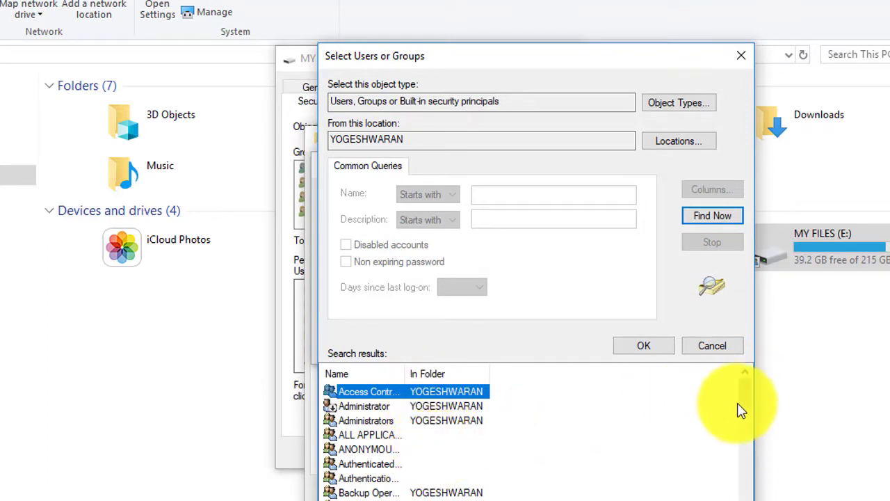
left_click_drag(748, 400, 750, 431)
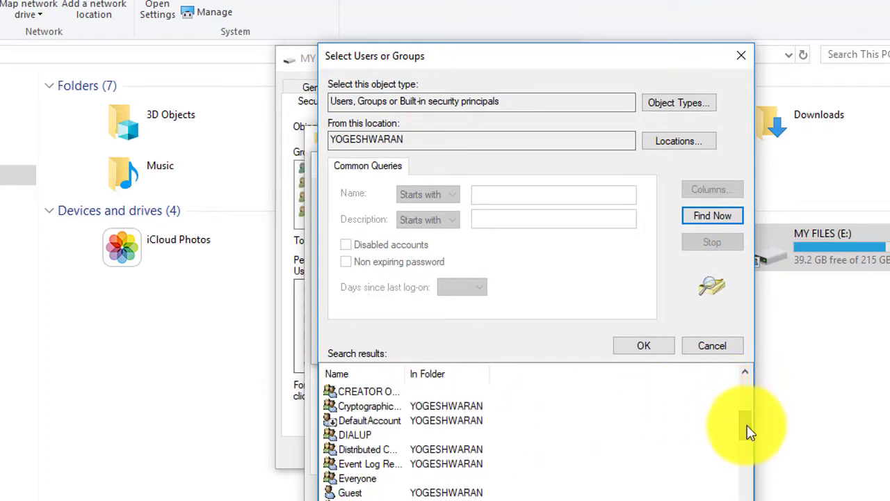
left_click(363, 478)
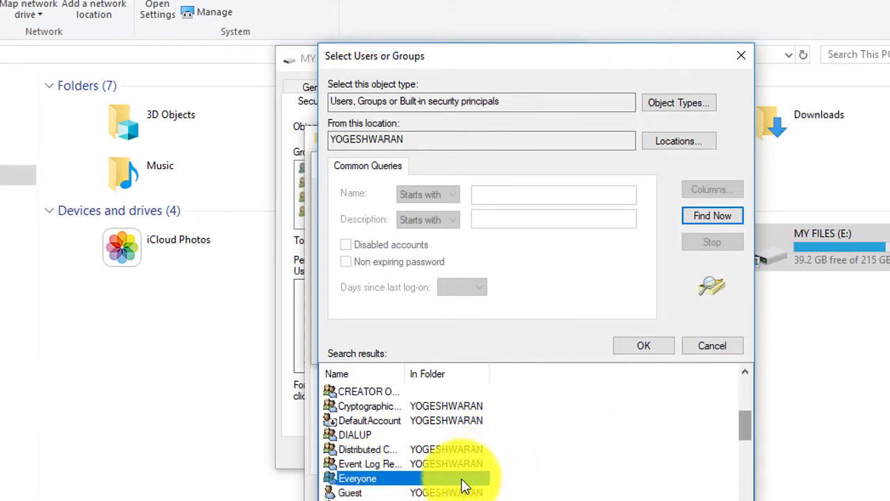
left_click(636, 352)
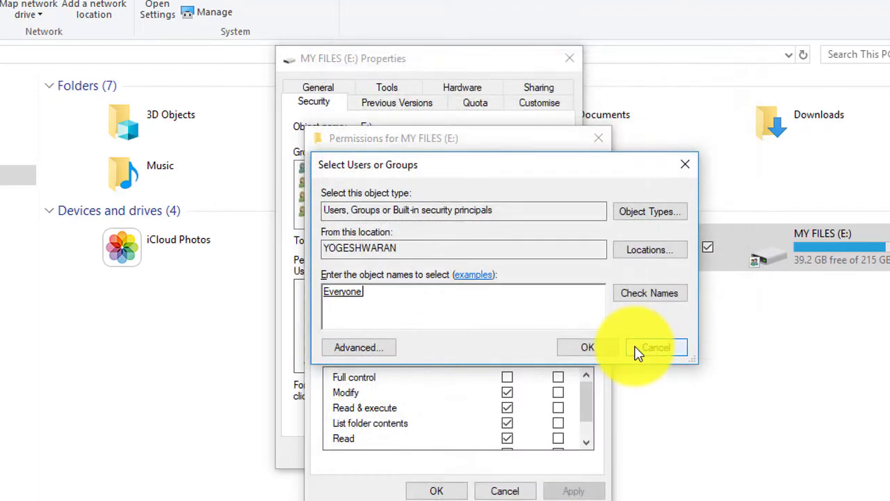
left_click(591, 347)
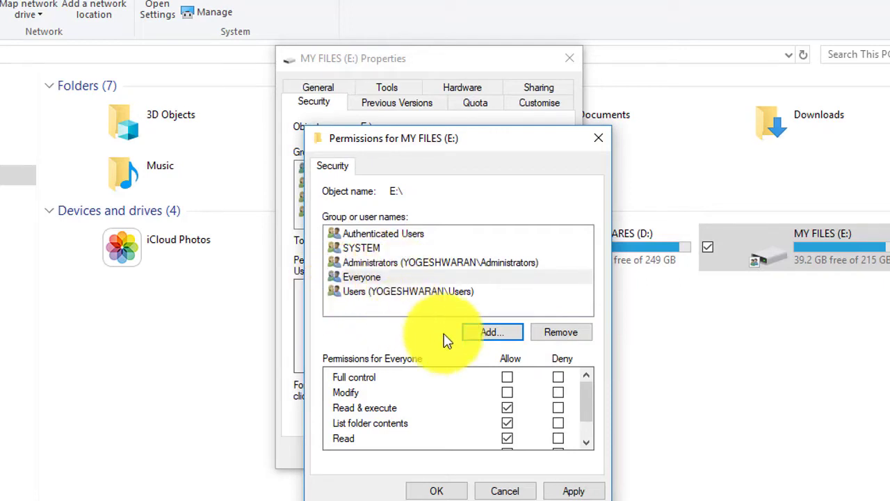
left_click(509, 379)
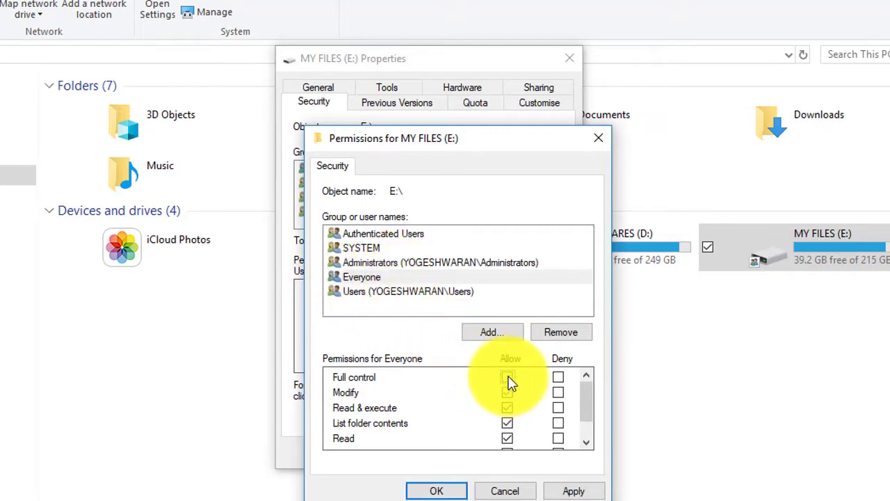
left_click(442, 490)
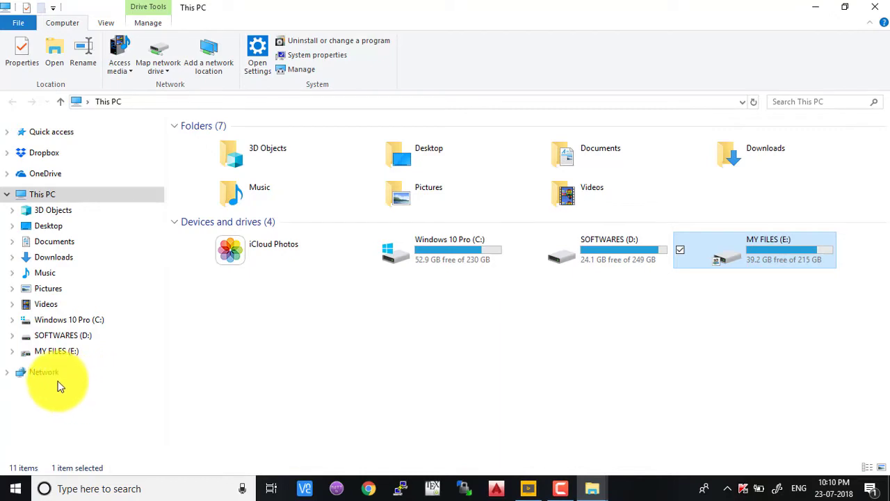
Check the shared E drive by opening it through this computer in Network, then close File Explorer and the permissions dialog
left_click(42, 385)
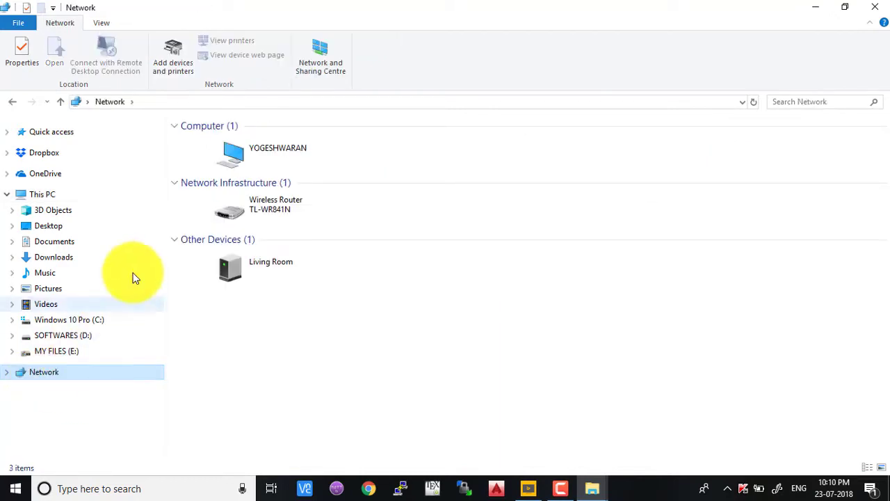
double_click(276, 156)
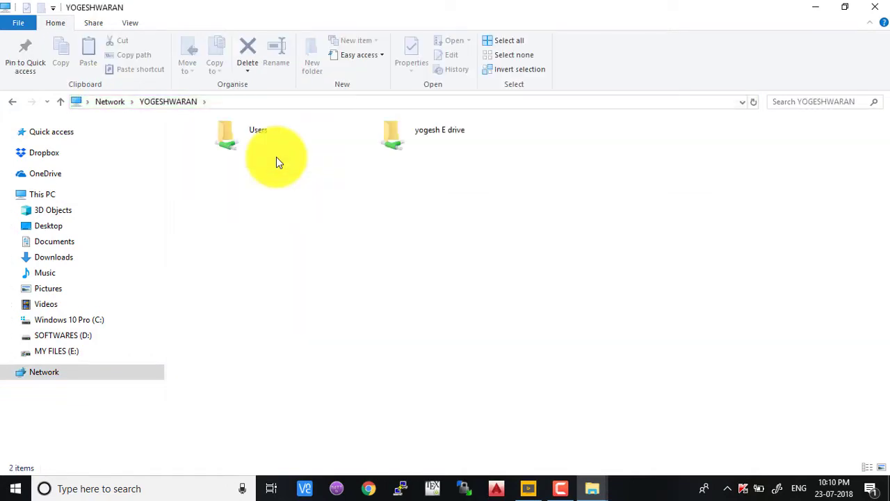
double_click(436, 130)
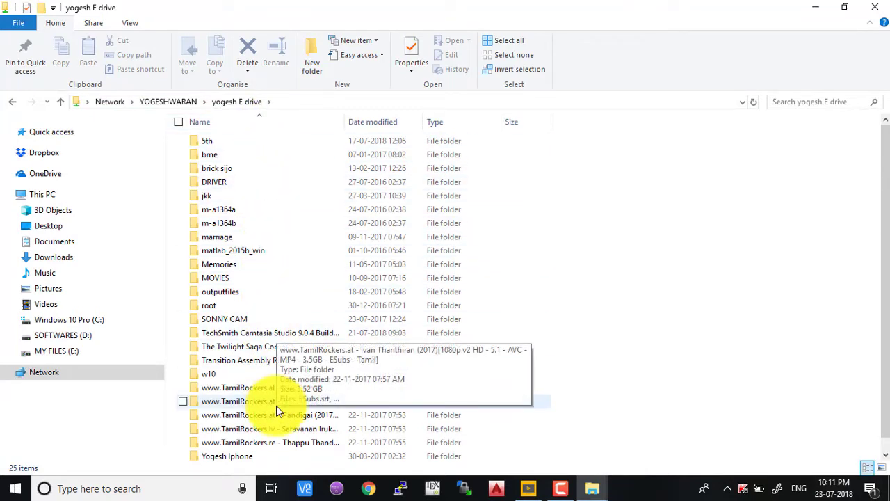
left_click(875, 7)
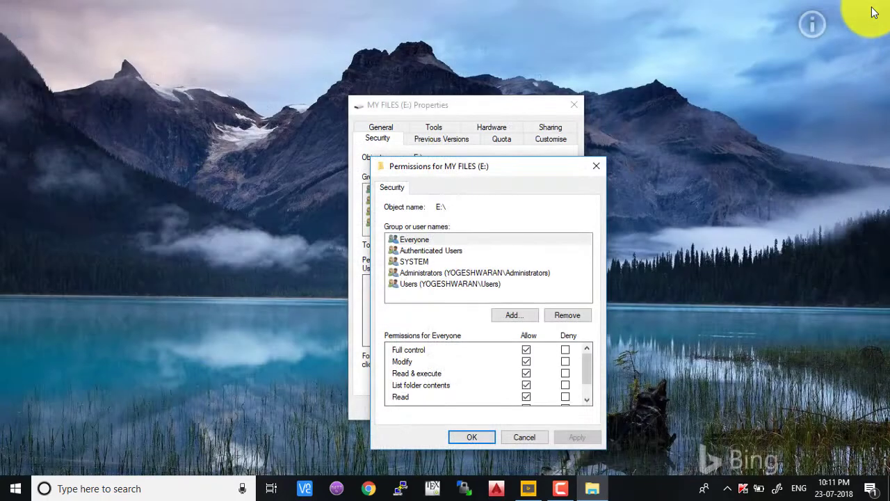
left_click(596, 167)
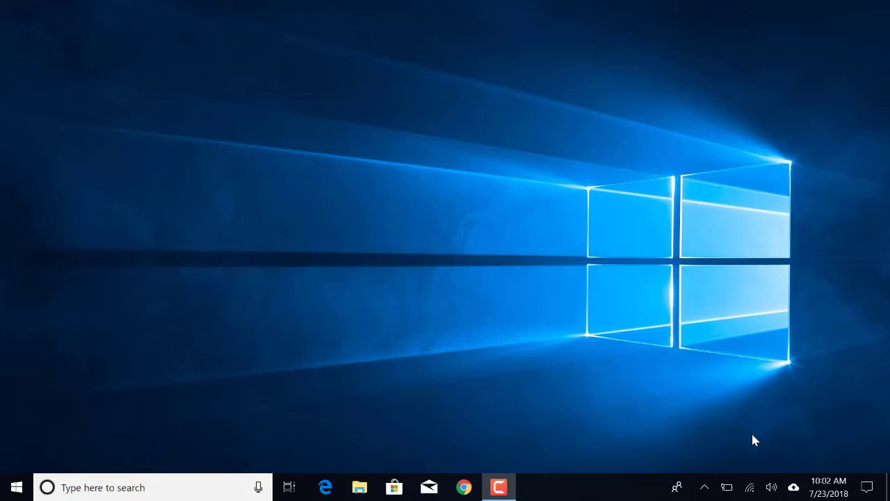
On the second computer, check the connected Wi-Fi and the network profile in its connection properties, then close Settings
left_click(750, 488)
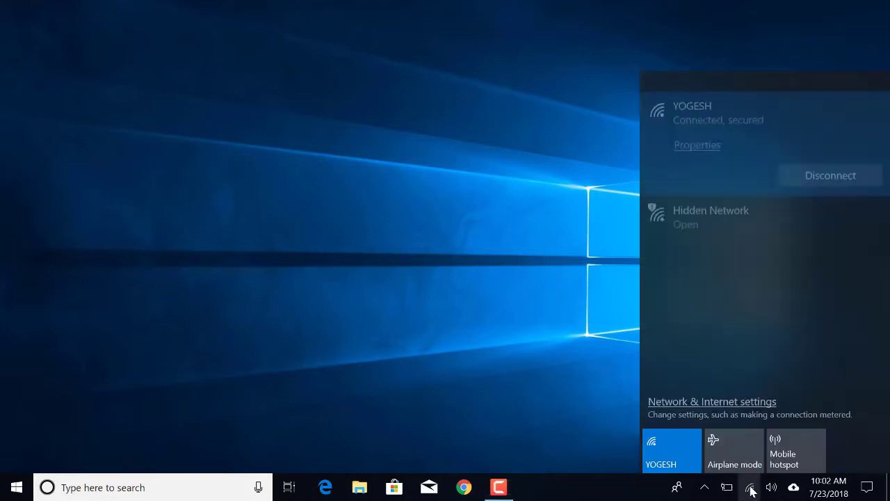
left_click(496, 266)
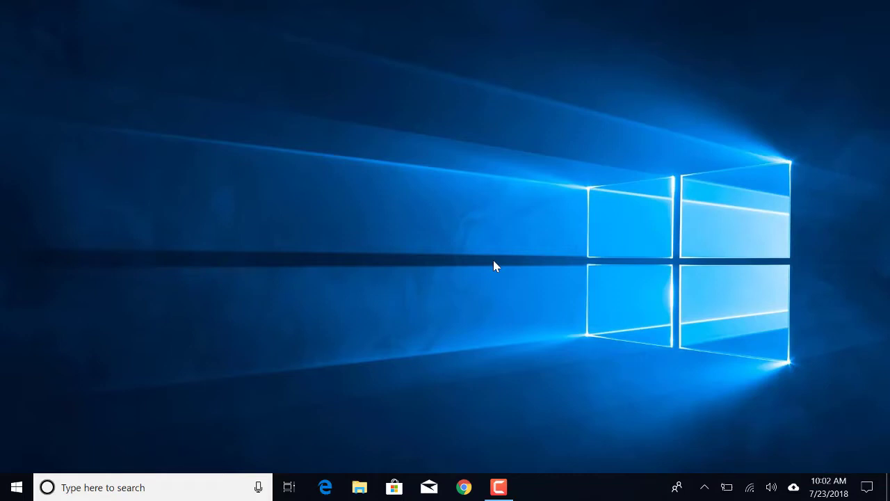
right_click(750, 491)
left_click(751, 478)
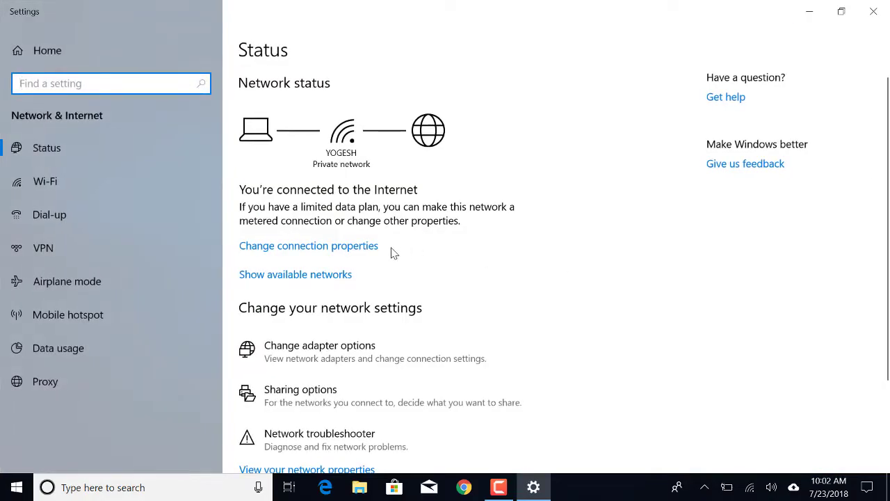
left_click(326, 248)
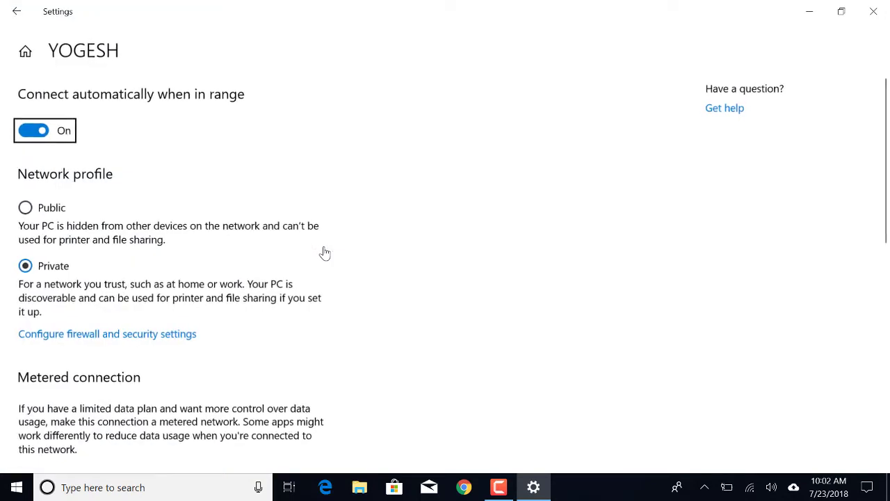
left_click(17, 11)
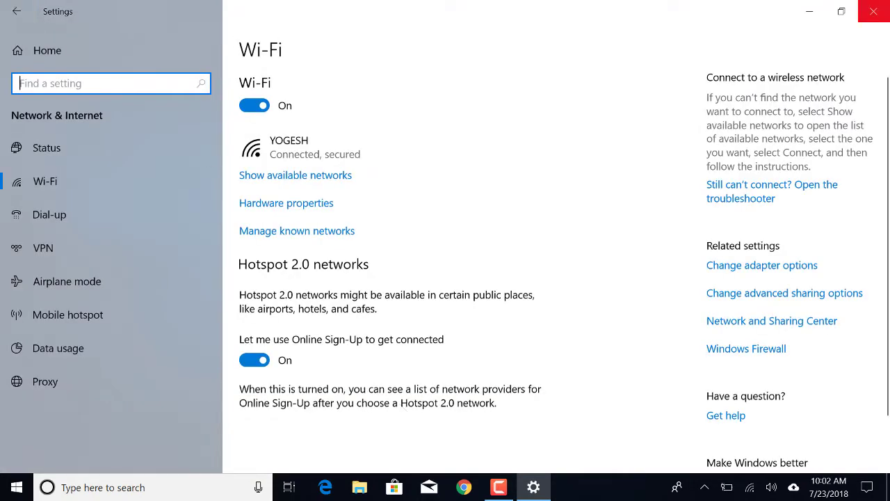
left_click(874, 11)
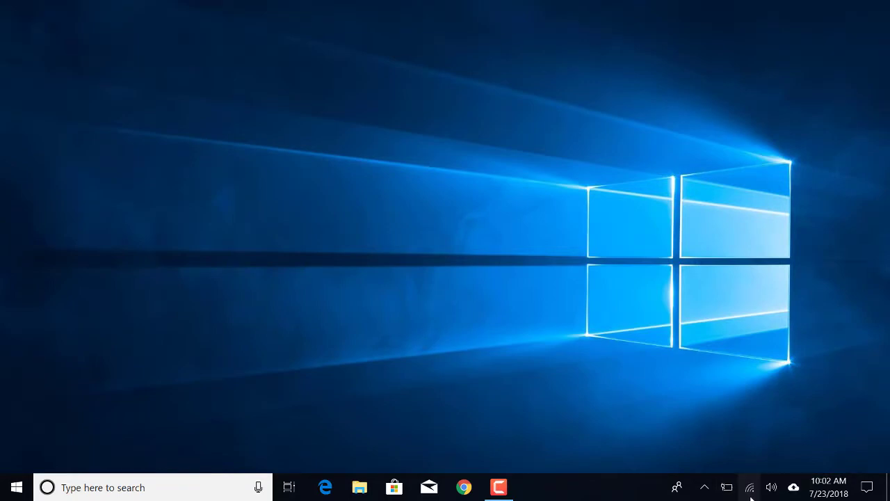
Open the advanced sharing settings of the Network and Sharing Center from Network & Internet settings
left_click(751, 493)
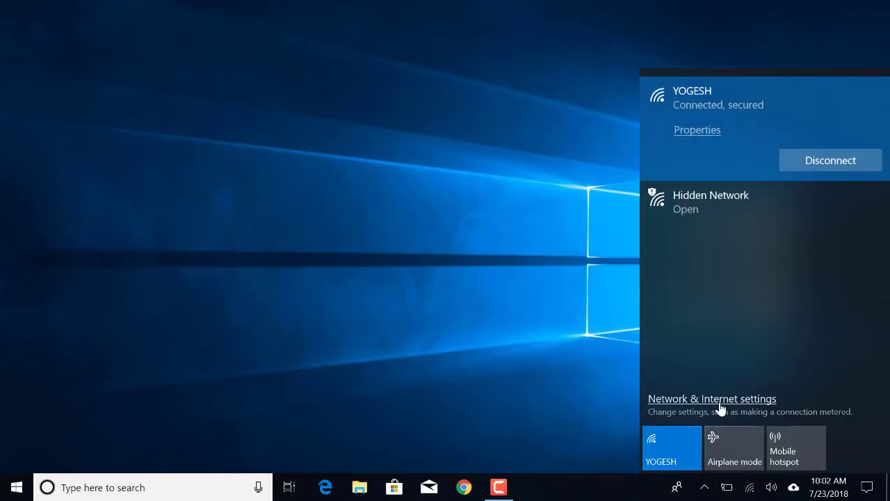
left_click(721, 408)
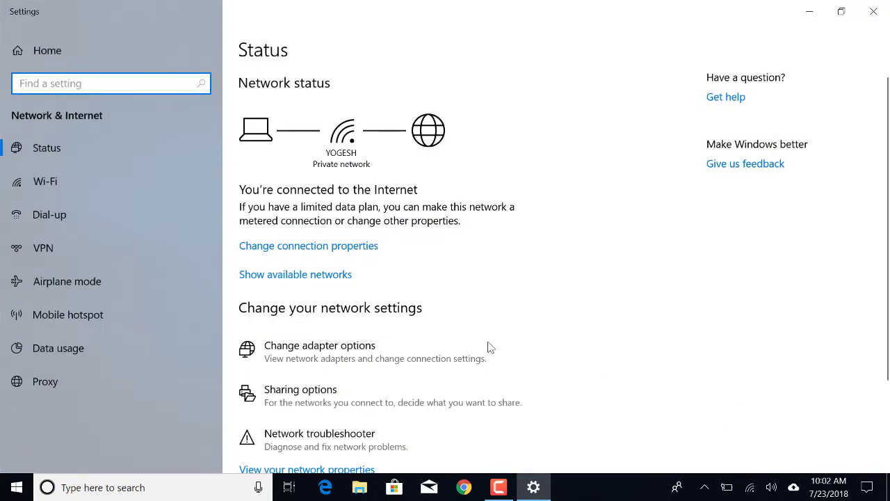
scroll(477, 347, "down", 2)
left_click(328, 400)
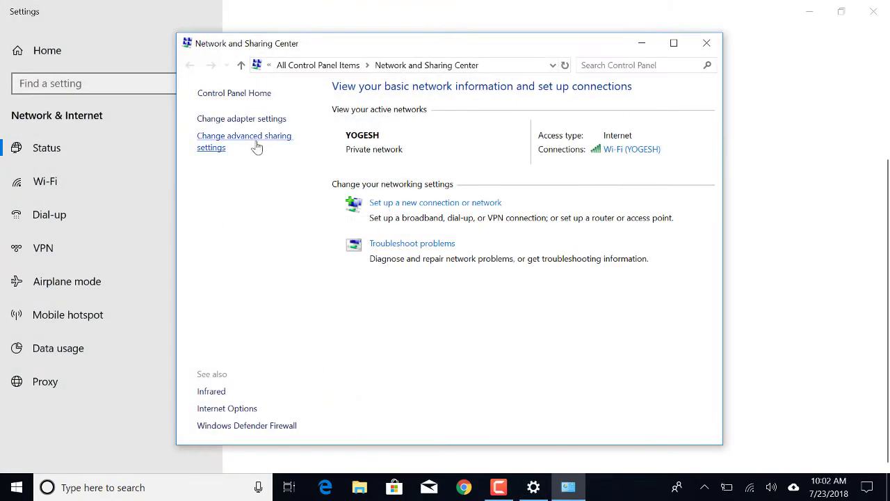
left_click(254, 145)
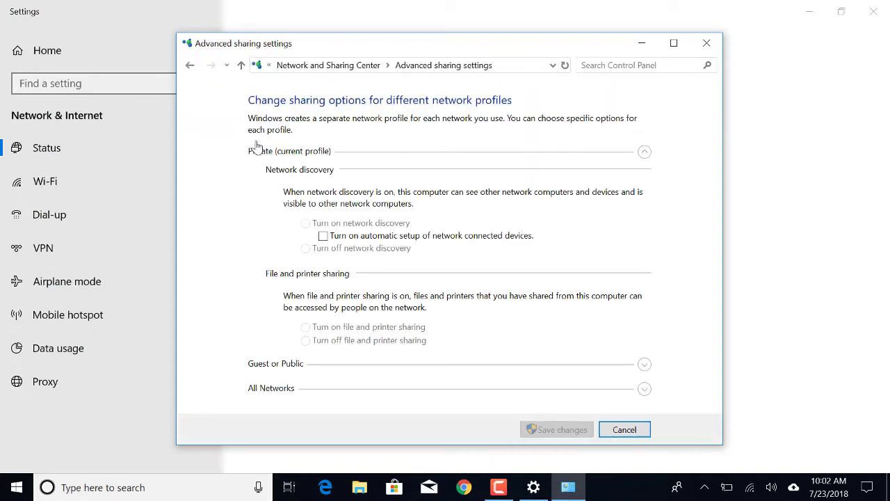
Turn on network discovery and file and printer sharing for both the Private and the Guest or Public profiles
left_click(399, 160)
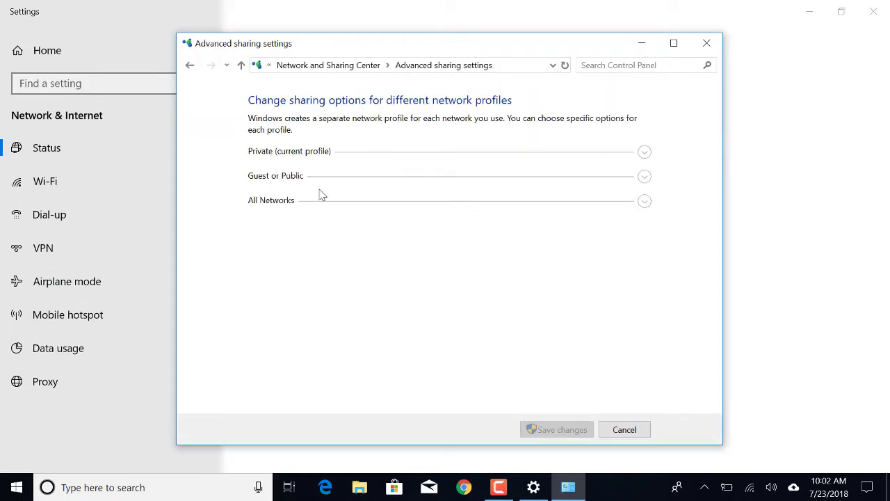
left_click(421, 163)
left_click(342, 227)
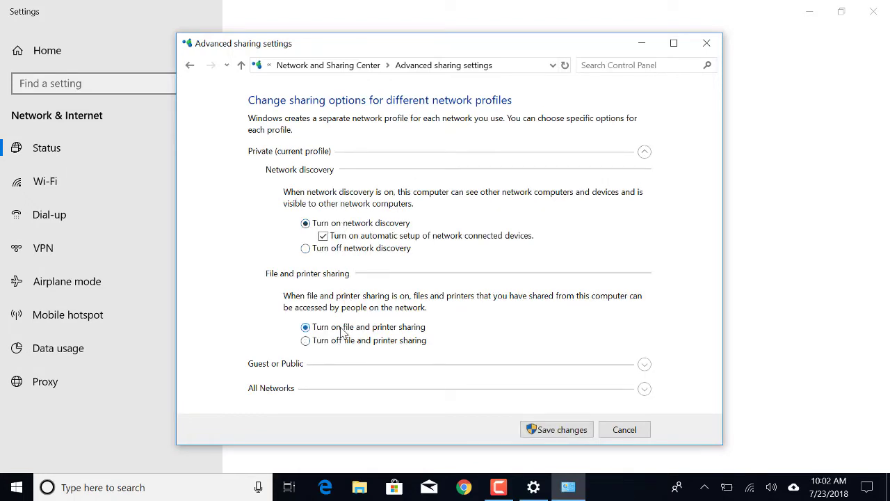
left_click(645, 368)
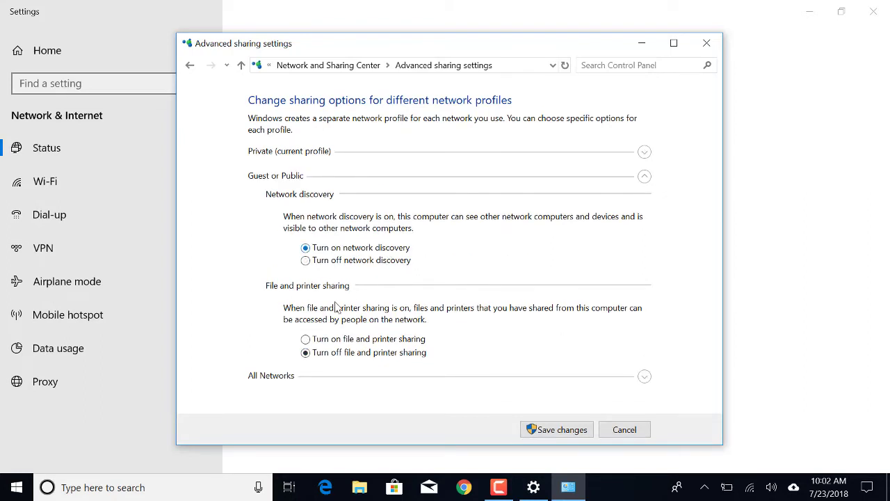
left_click(332, 340)
Under All Networks, turn on Public folder sharing and turn off password protected sharing, save the changes and close the network windows
left_click(641, 379)
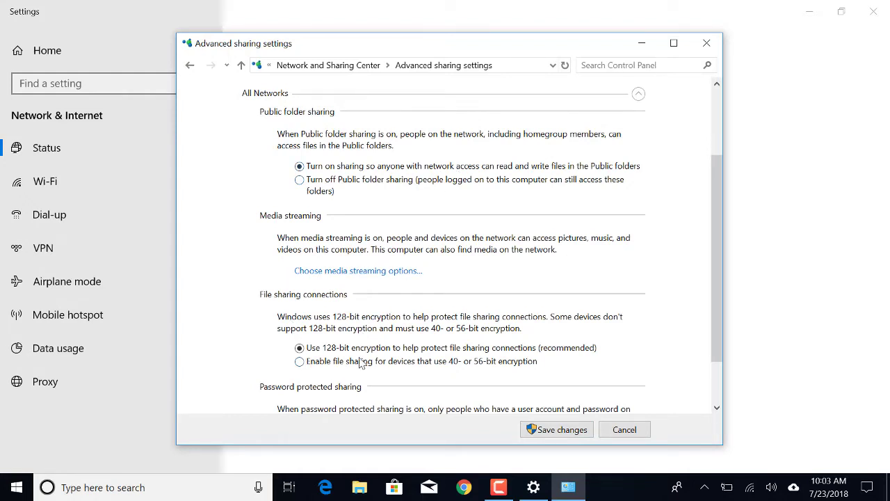
scroll(361, 363, "down", 1)
scroll(361, 364, "down", 1)
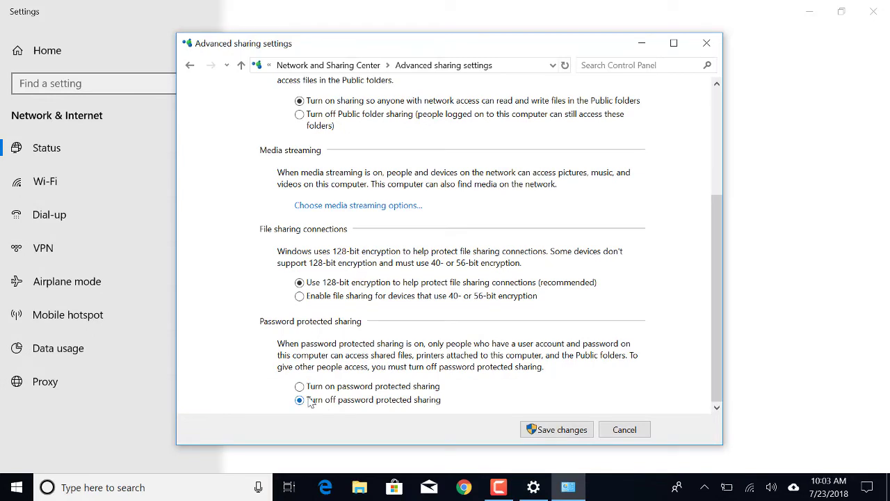
left_click(559, 433)
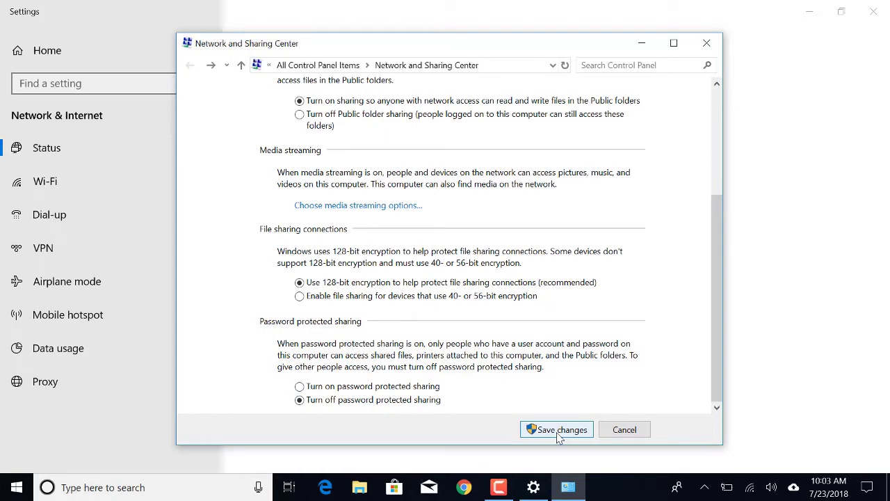
left_click(700, 46)
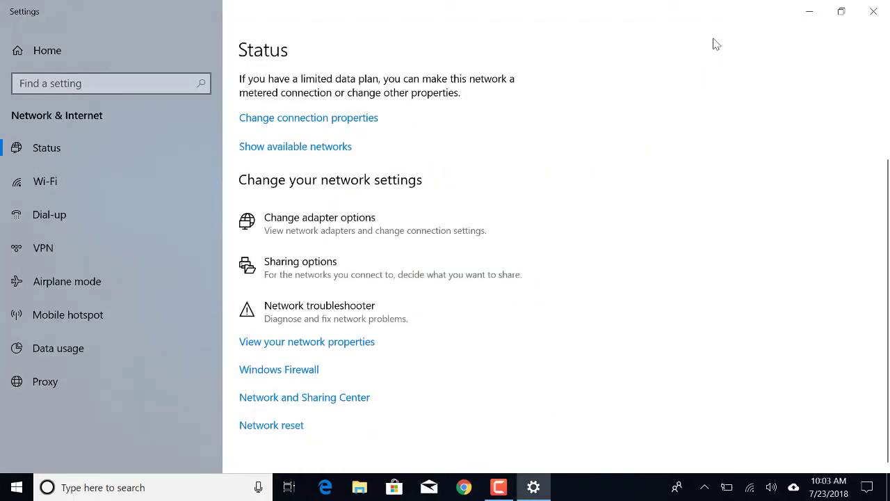
left_click(874, 14)
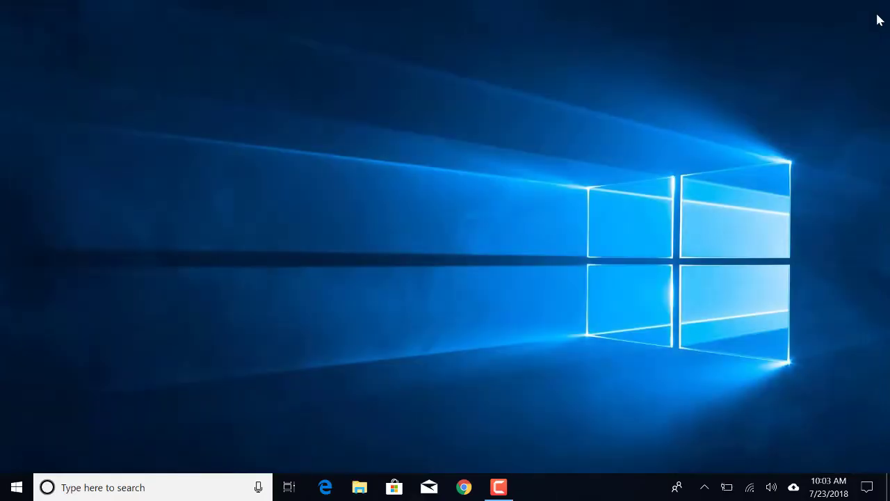
Open the advanced sharing settings of Local Disk (E:) from its properties in This PC
key("super+e")
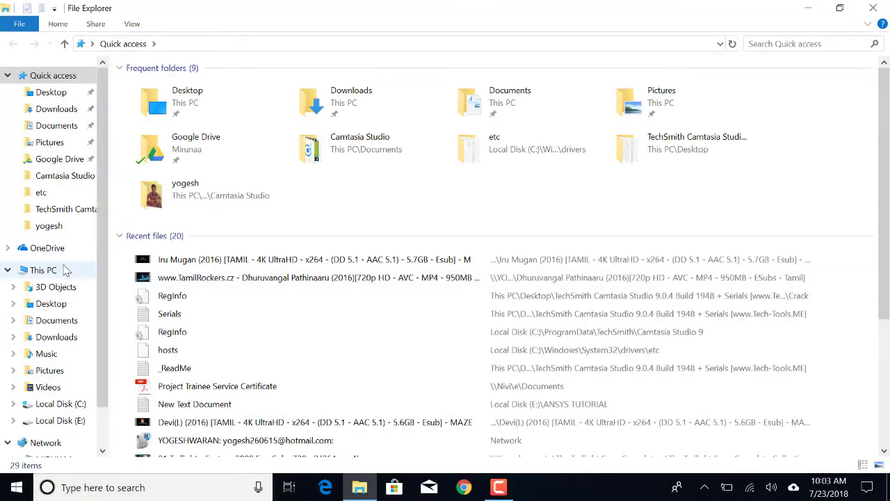
left_click(43, 270)
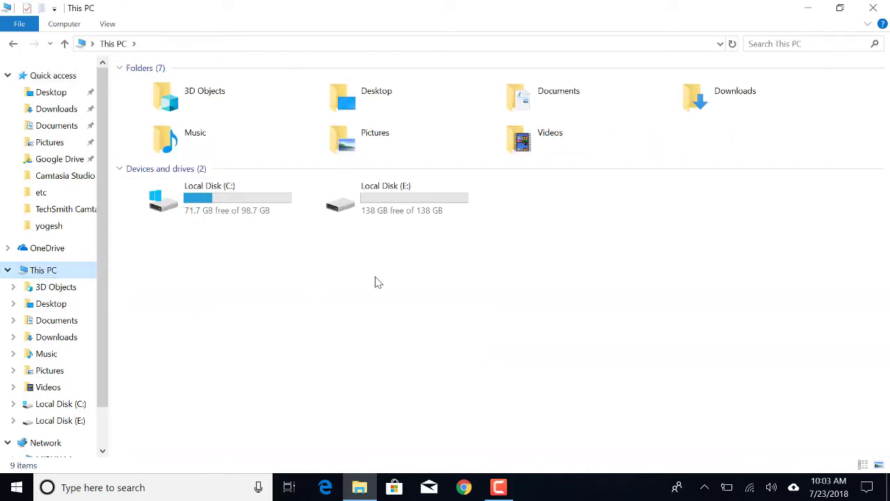
left_click(406, 195)
right_click(405, 195)
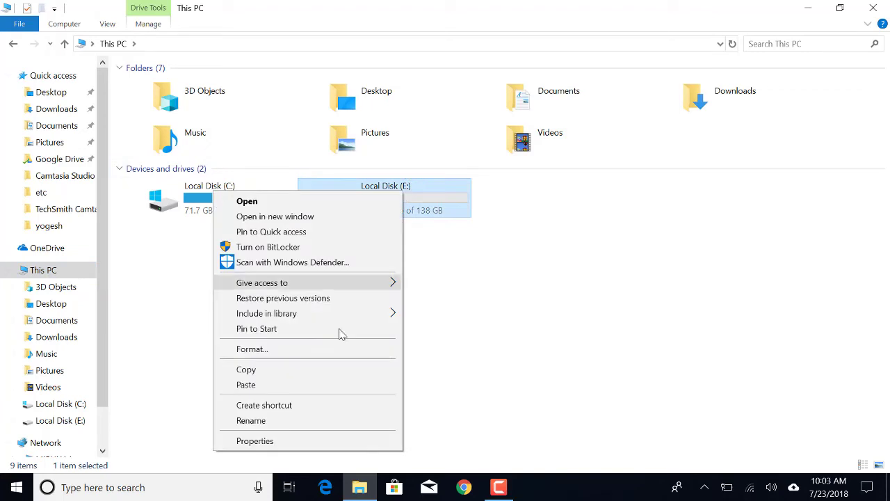
left_click(330, 439)
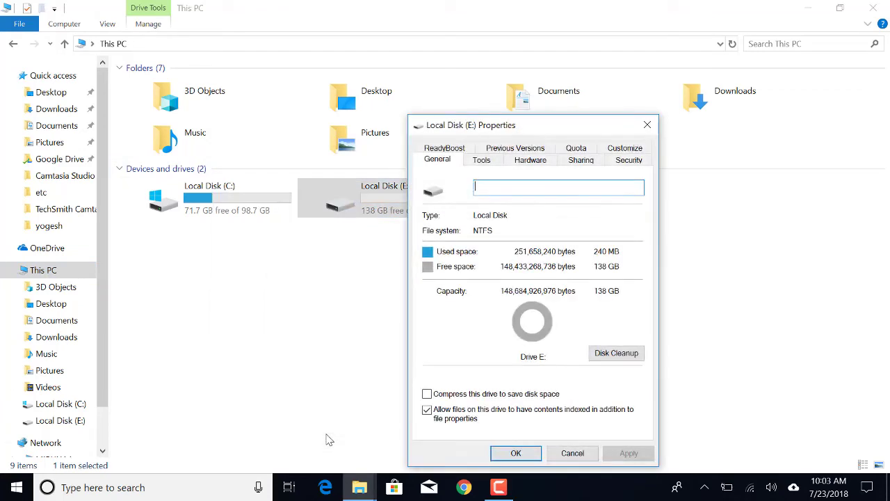
left_click(573, 161)
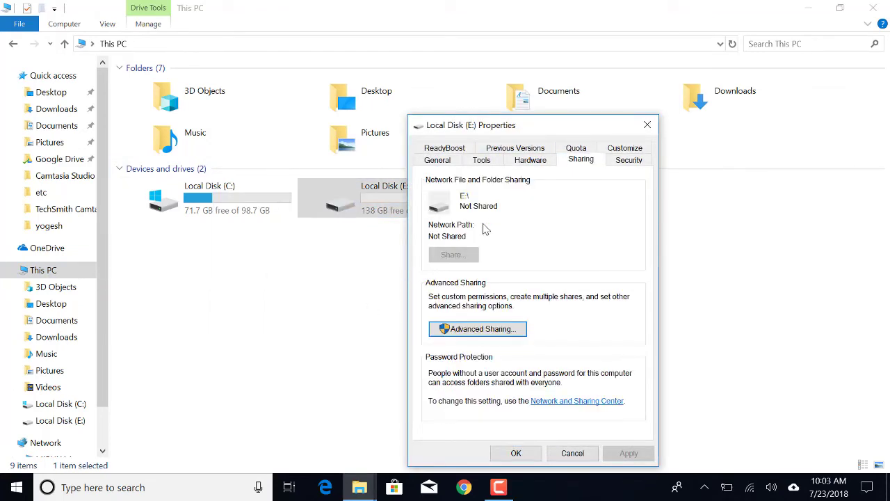
left_click(486, 328)
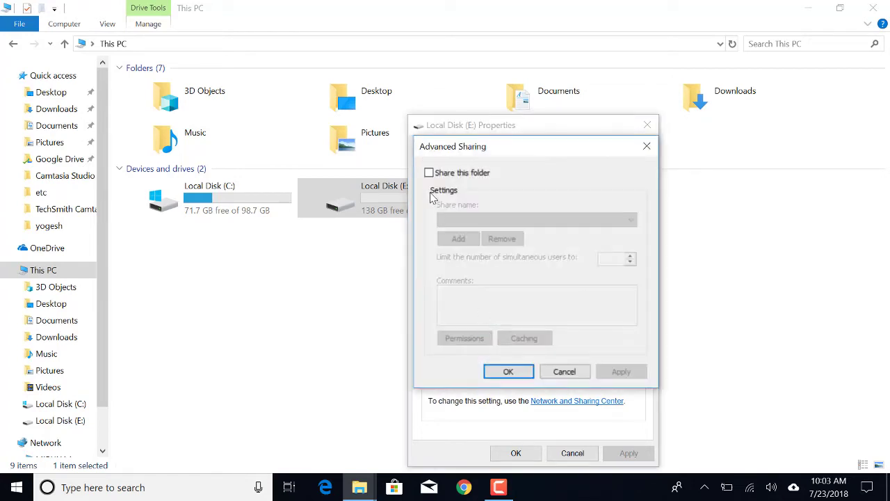
Share the E: drive, allow Everyone Full Control in its share permissions, and confirm the sharing settings
left_click(429, 173)
left_click(465, 338)
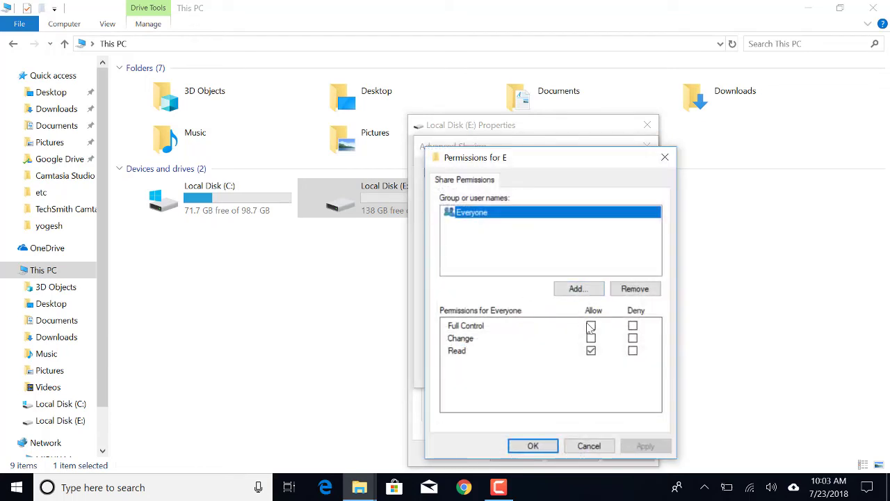
left_click(590, 326)
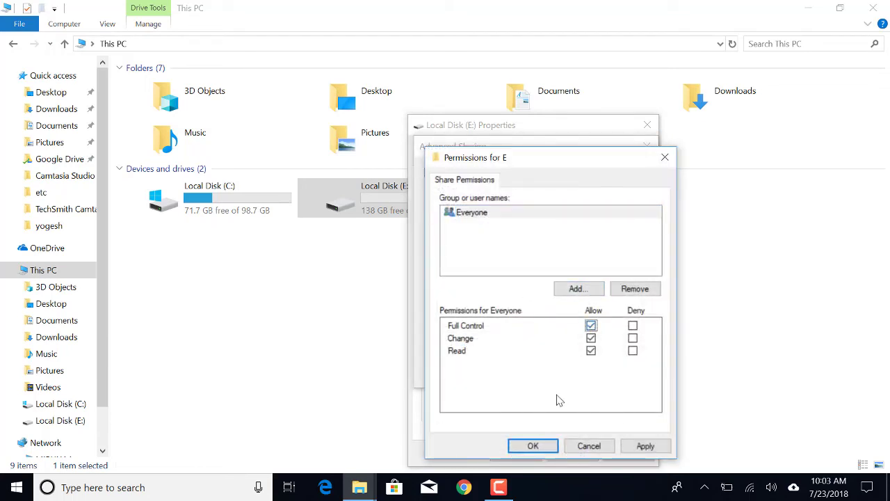
left_click(534, 445)
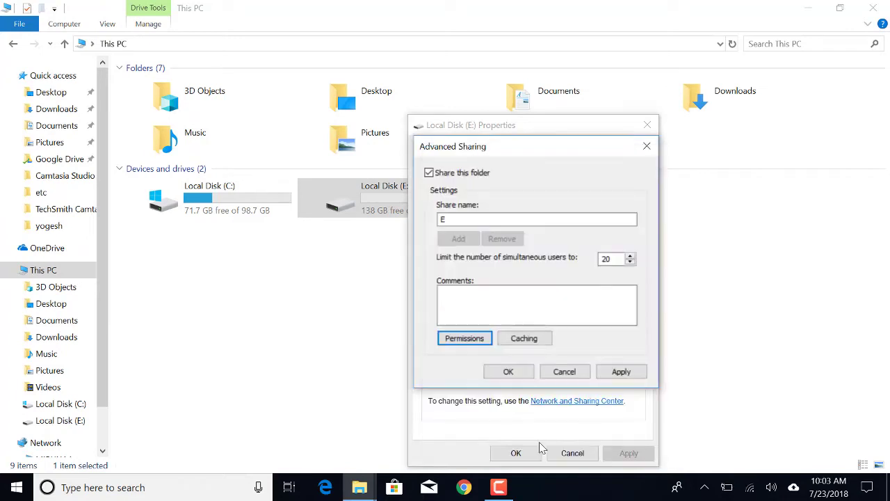
left_click(524, 379)
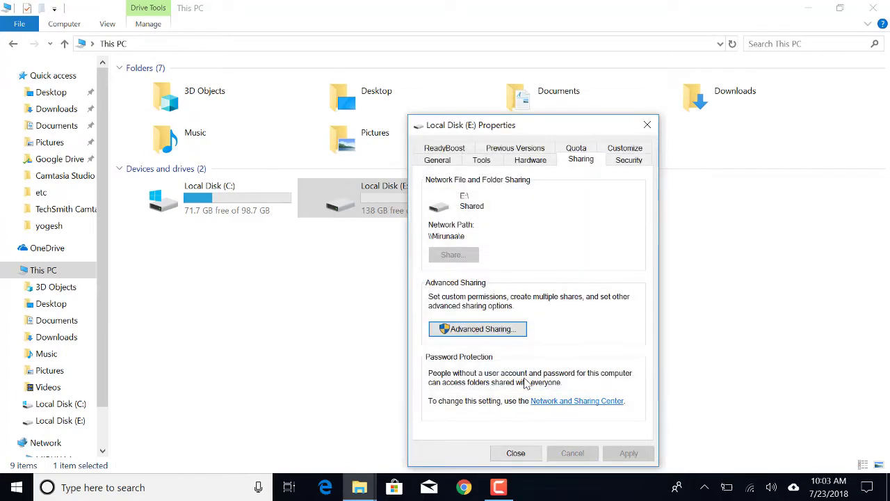
Add the Everyone group to the E: drive's security permissions by finding it in the advanced user and group search
left_click(618, 166)
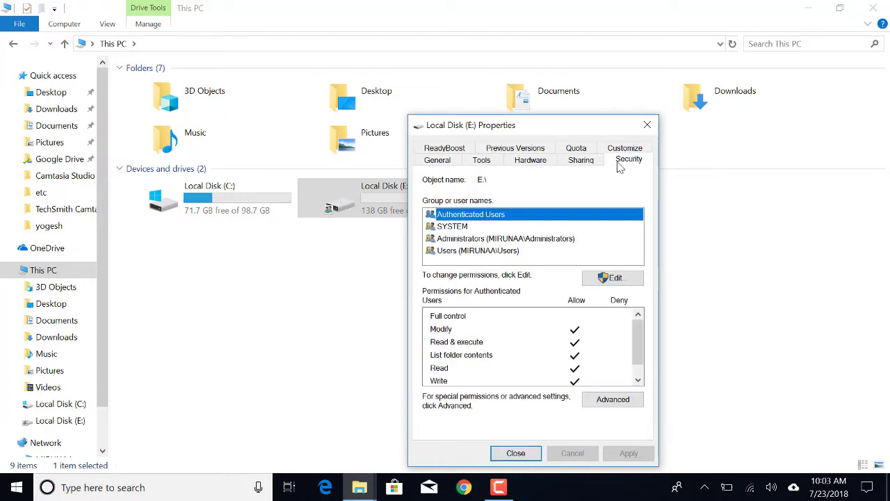
left_click(592, 278)
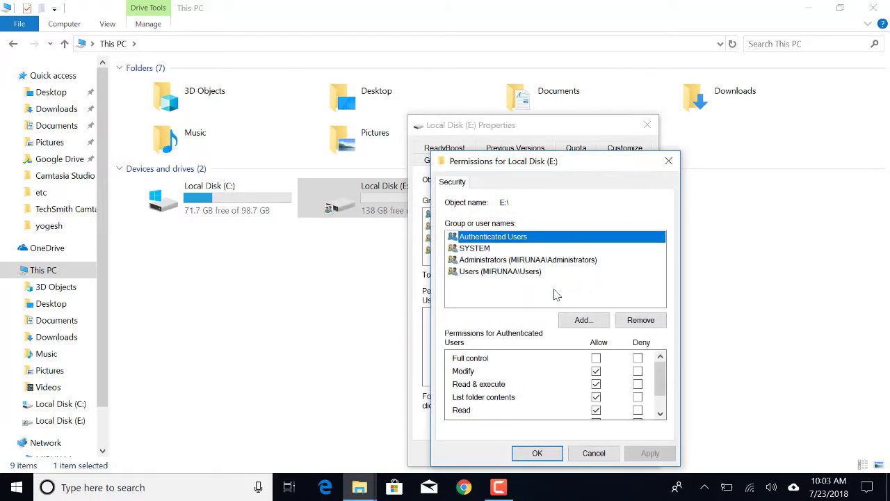
left_click_drag(561, 167, 558, 128)
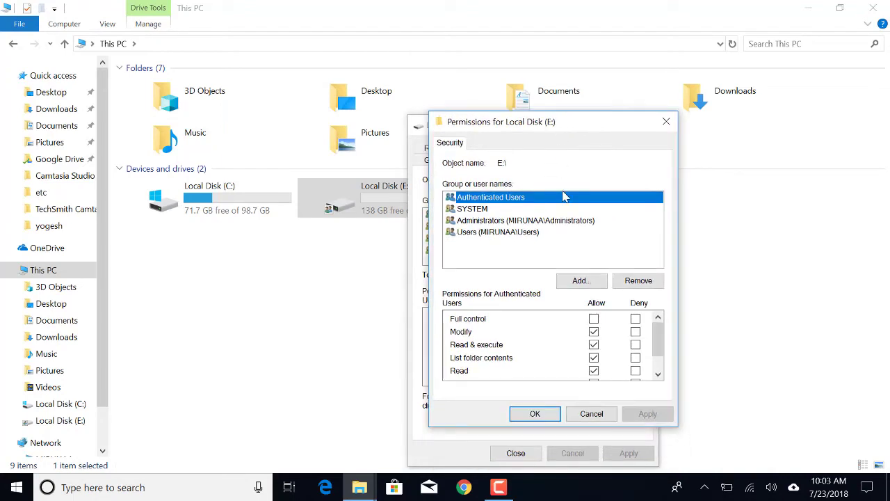
left_click(580, 281)
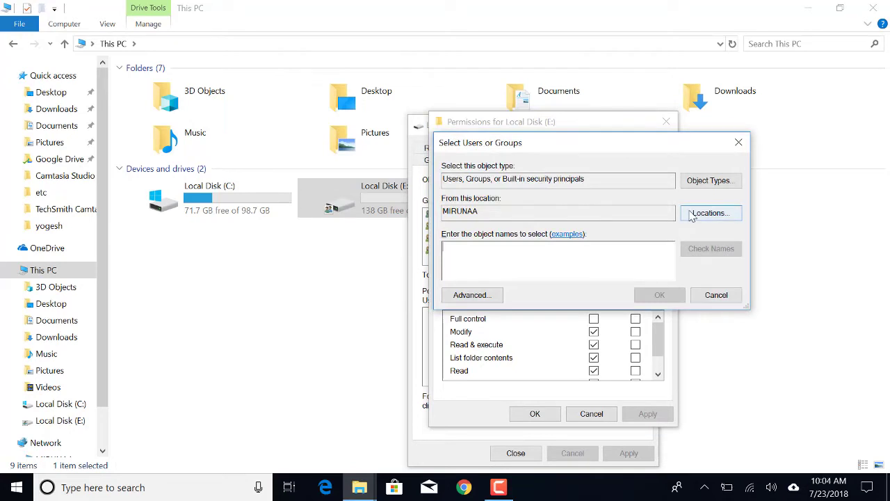
left_click(479, 301)
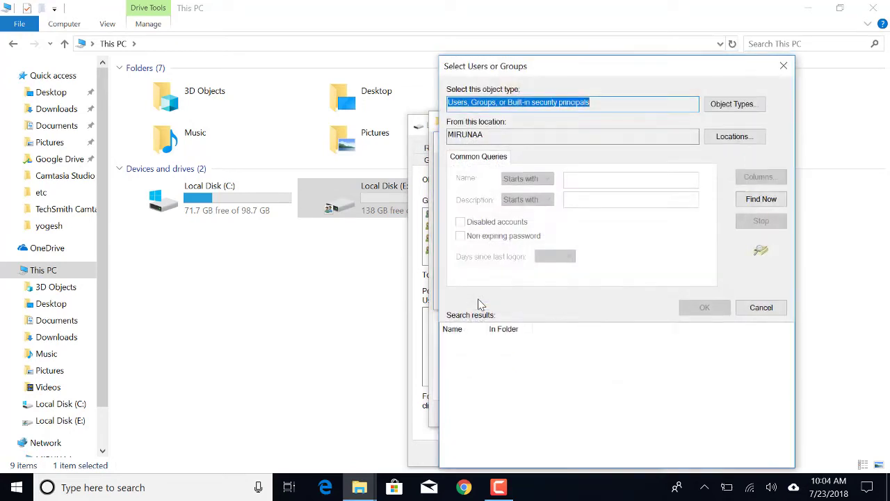
left_click(757, 200)
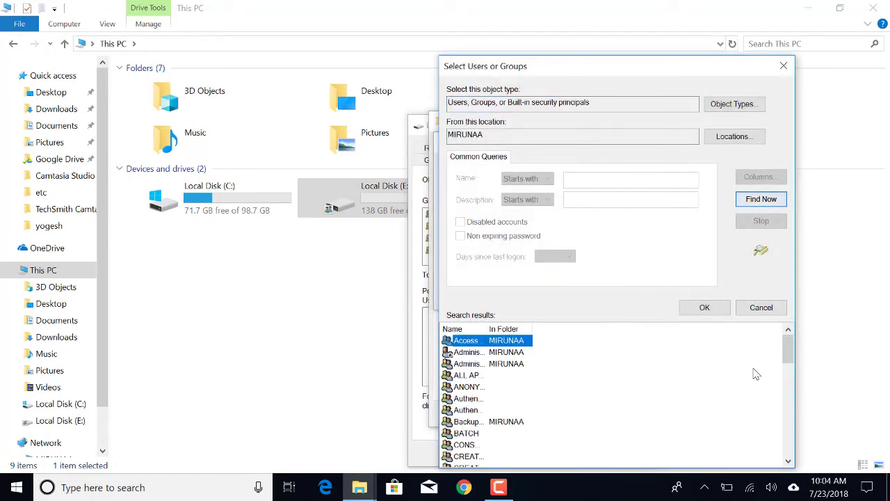
left_click_drag(785, 346, 789, 382)
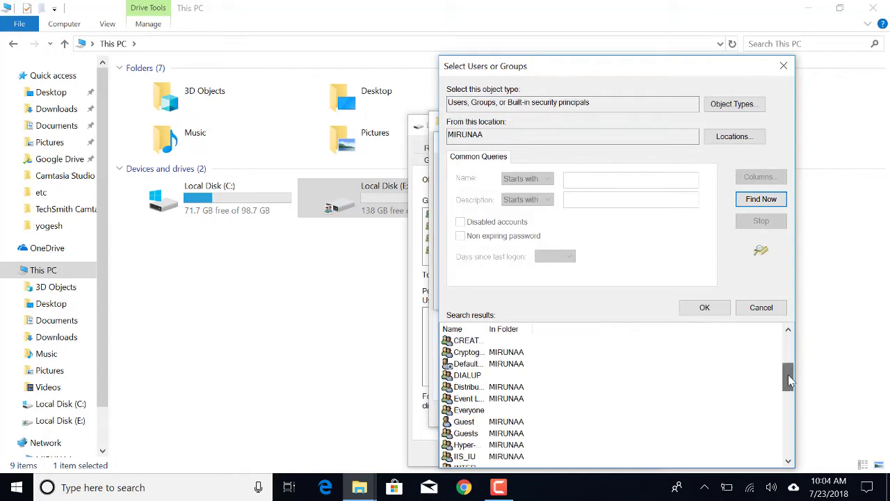
left_click(483, 410)
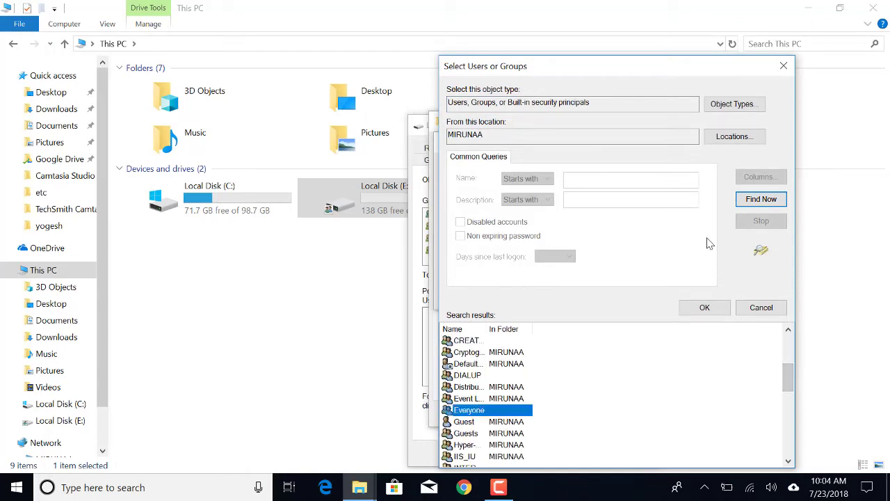
left_click(702, 308)
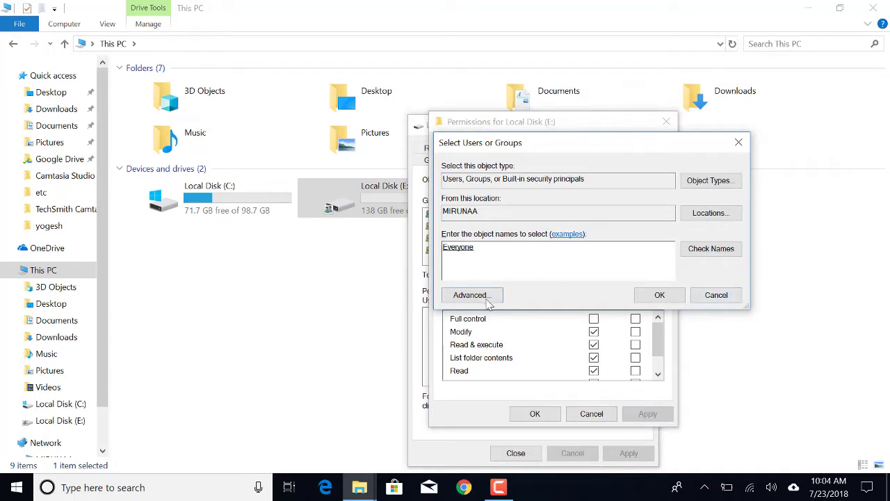
left_click(666, 297)
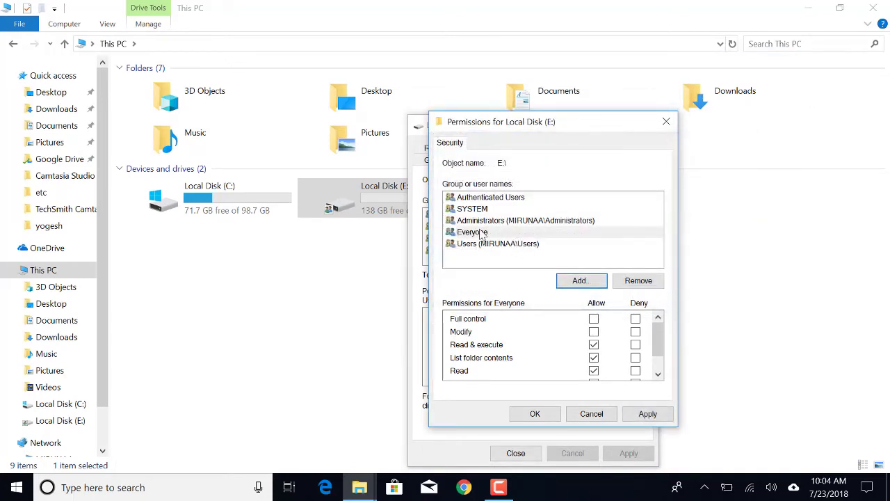
Allow Full control for Everyone in the E: drive's security permissions, save the change and close the drive properties
left_click(592, 320)
left_click(546, 415)
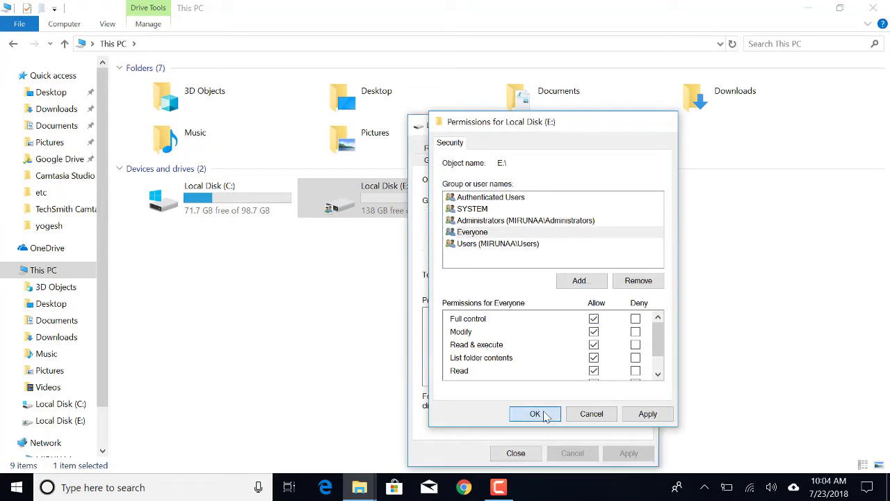
left_click(518, 455)
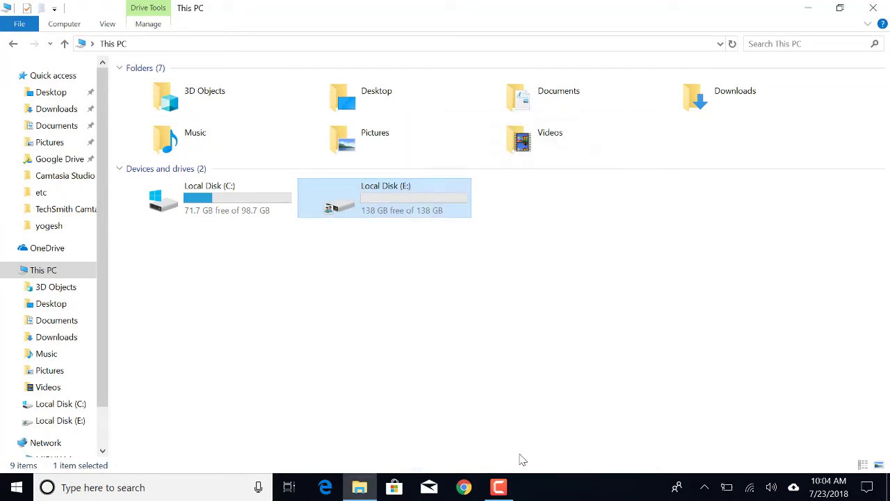
left_click(406, 322)
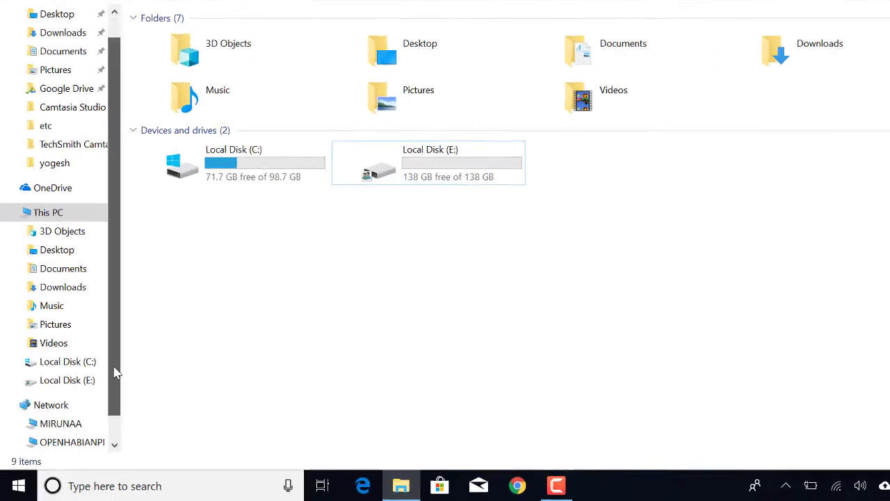
Browse the network to the first computer and open its shared E drive
left_click_drag(116, 374, 110, 402)
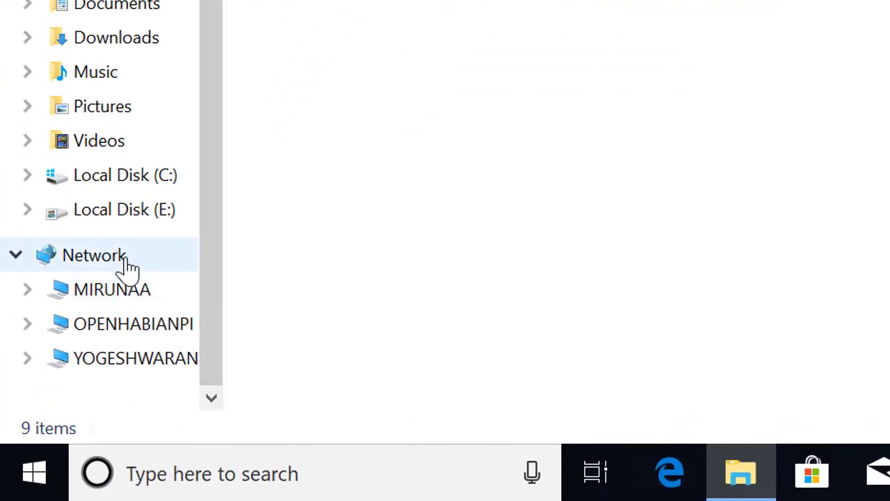
left_click(125, 264)
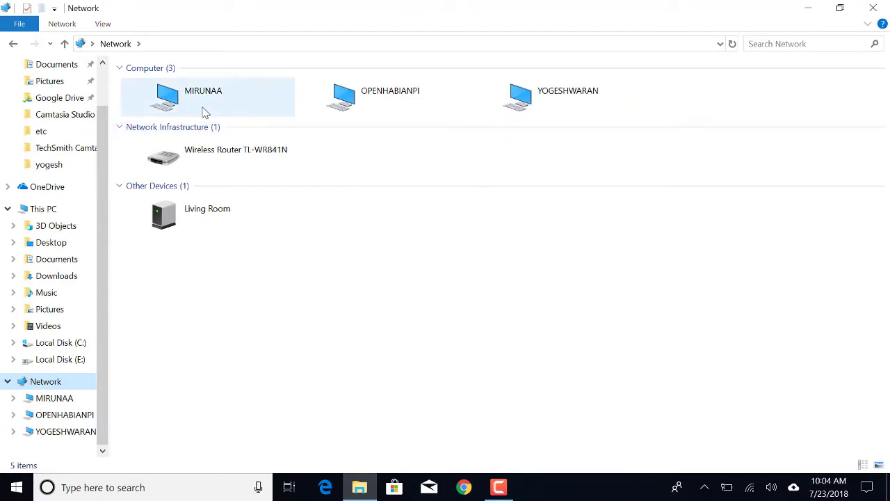
left_click(612, 116)
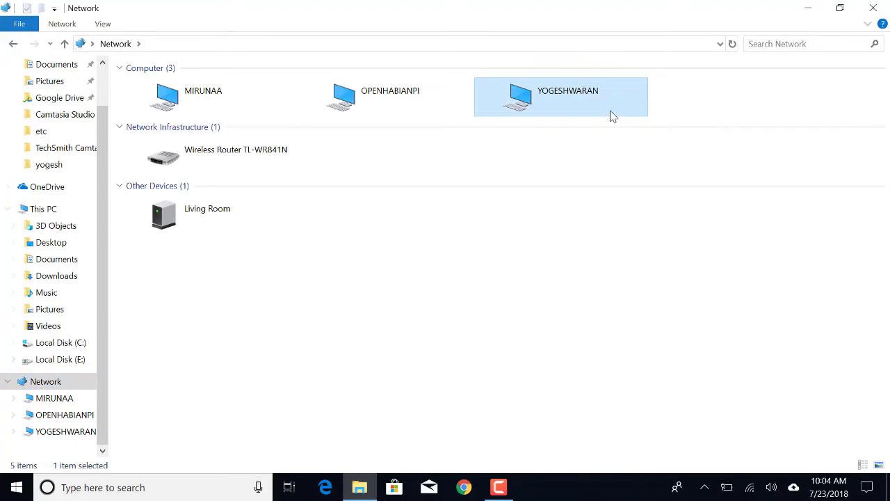
double_click(612, 116)
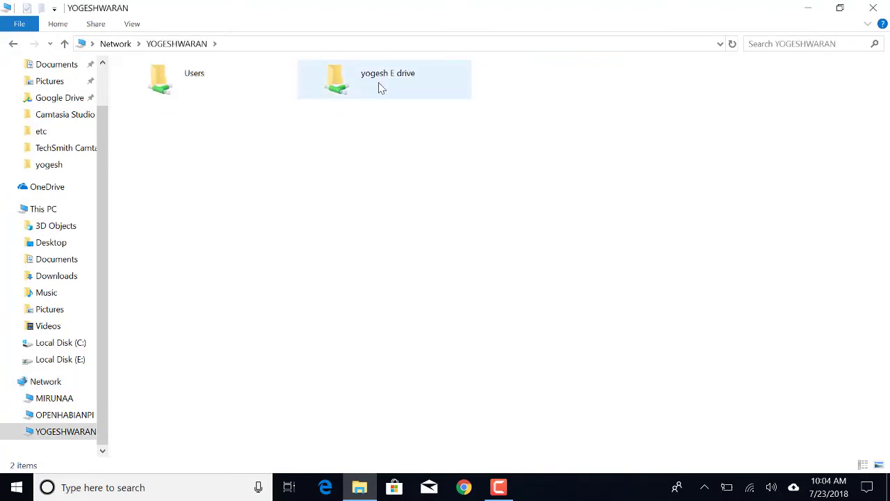
double_click(381, 88)
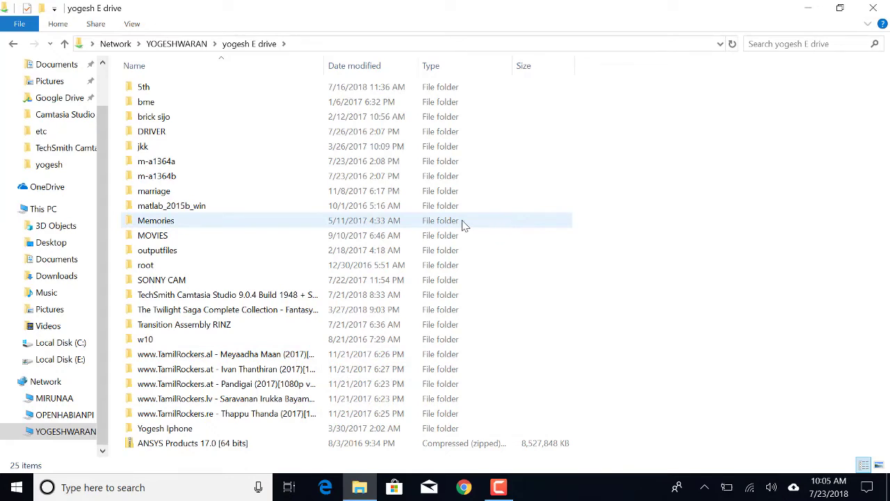
Look inside the Memories folder on the shared drive, then return to the drive's folder list
left_click(322, 220)
double_click(321, 220)
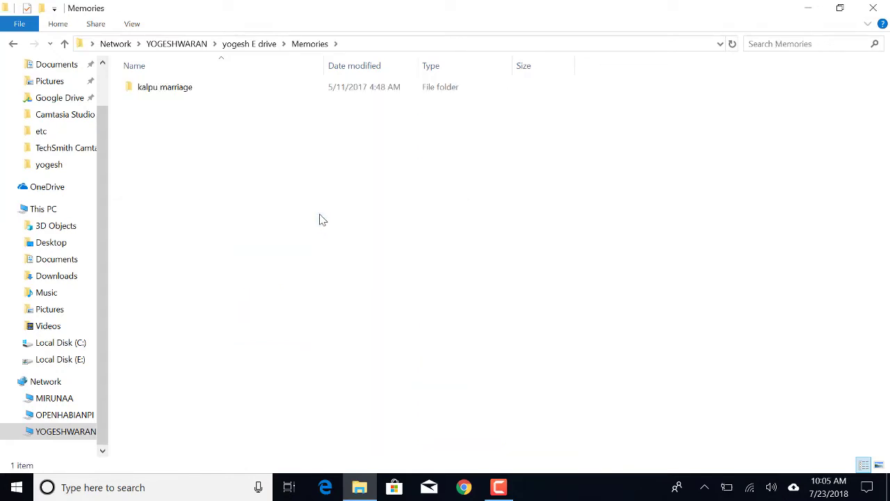
left_click(12, 44)
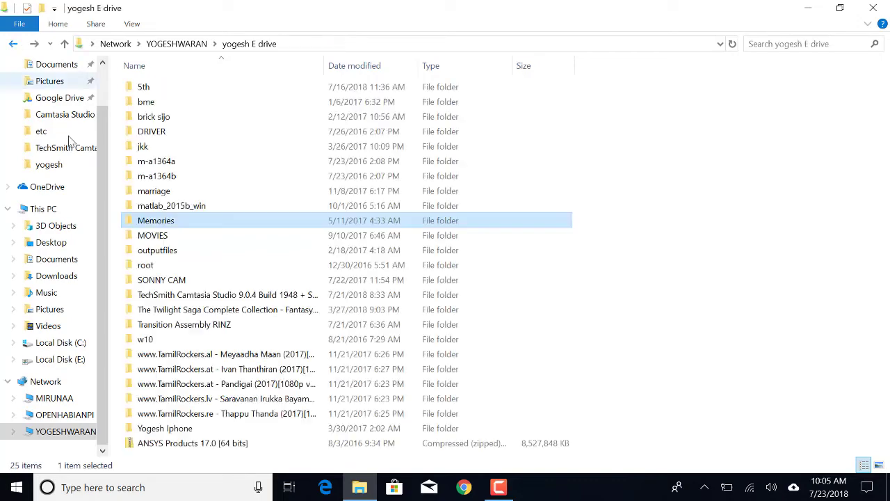
Open the shared drive's MOVIES folder, look through its files and play the Metro (2016) MP4 video
double_click(167, 239)
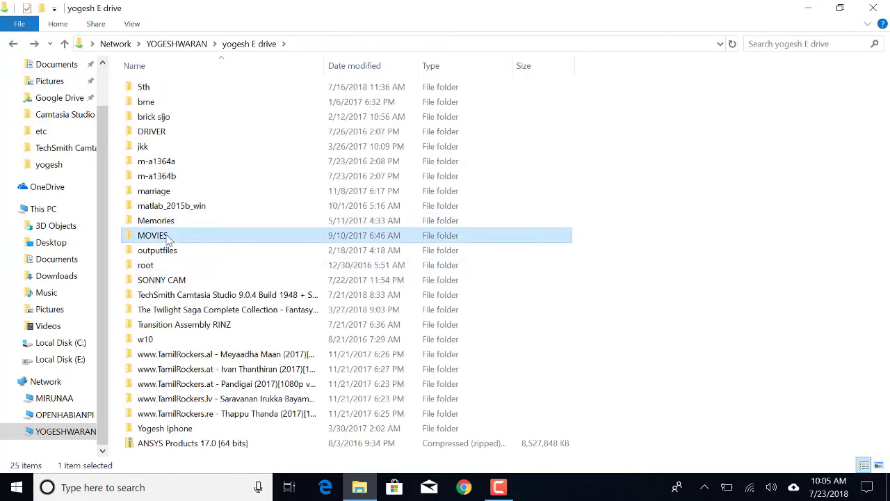
scroll(333, 328, "down", 2)
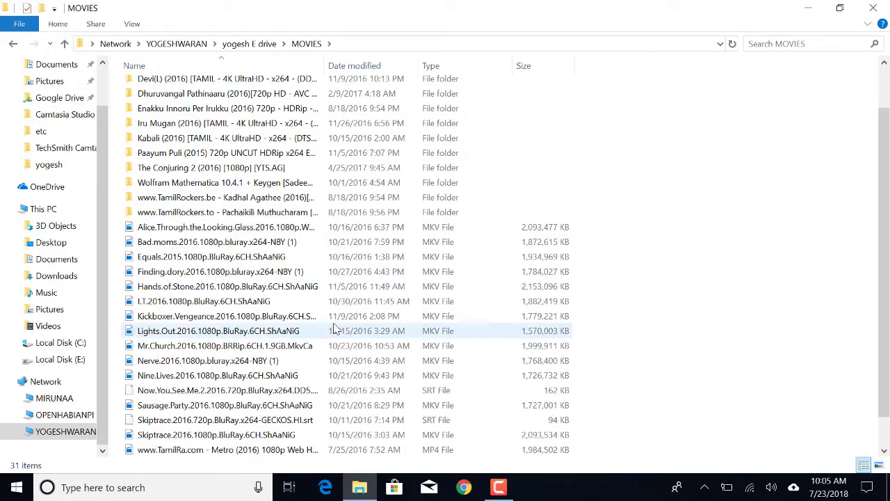
scroll(334, 328, "up", 2)
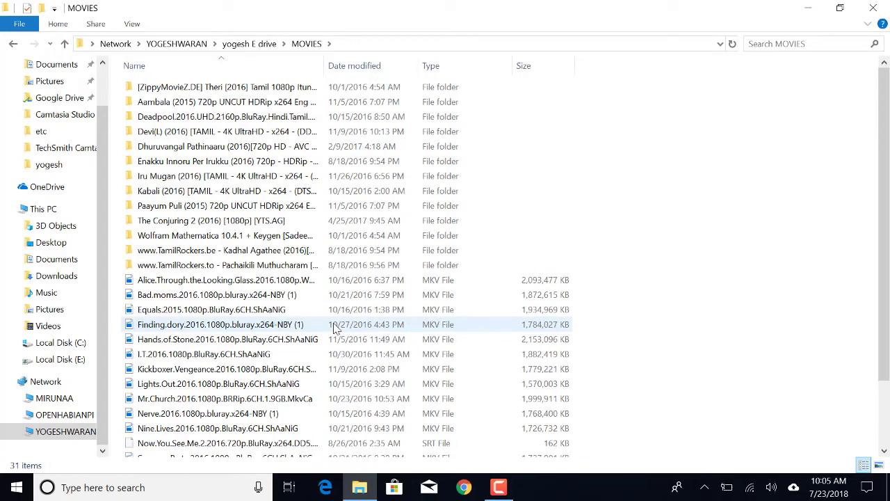
scroll(334, 328, "down", 2)
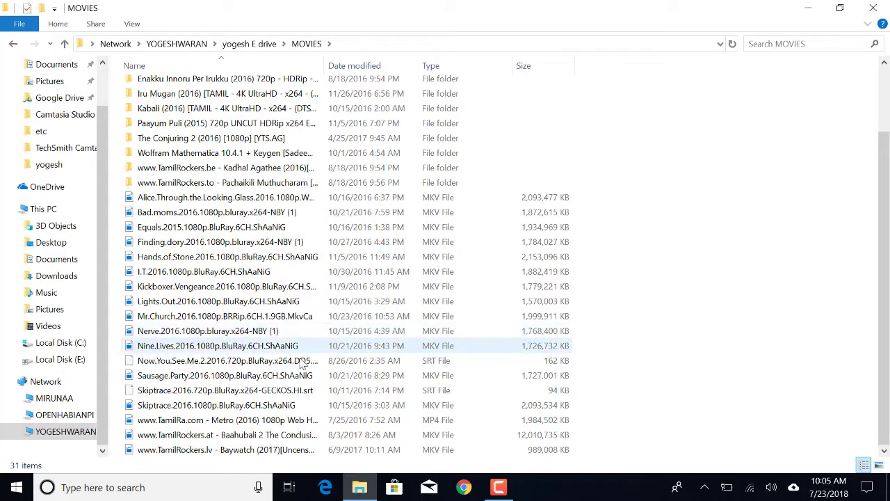
double_click(285, 420)
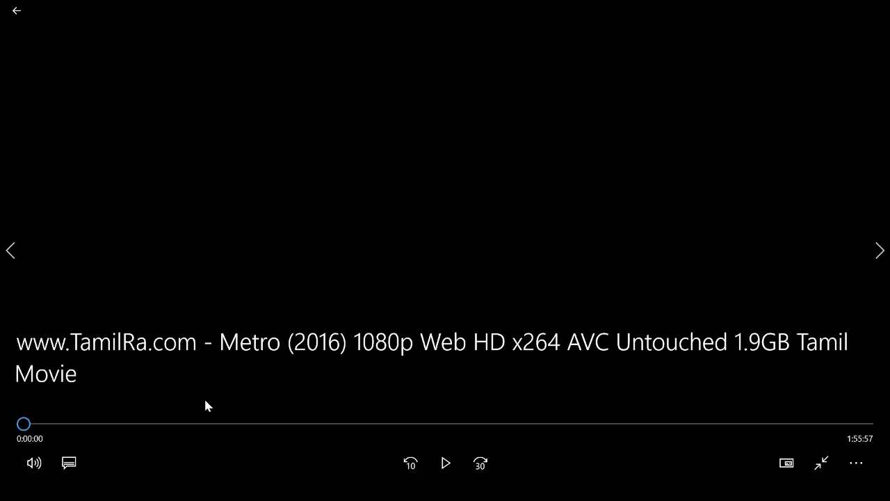
Skip ahead twice in the movie to about 0:23:09, exit full screen and close the video player
left_click(95, 423)
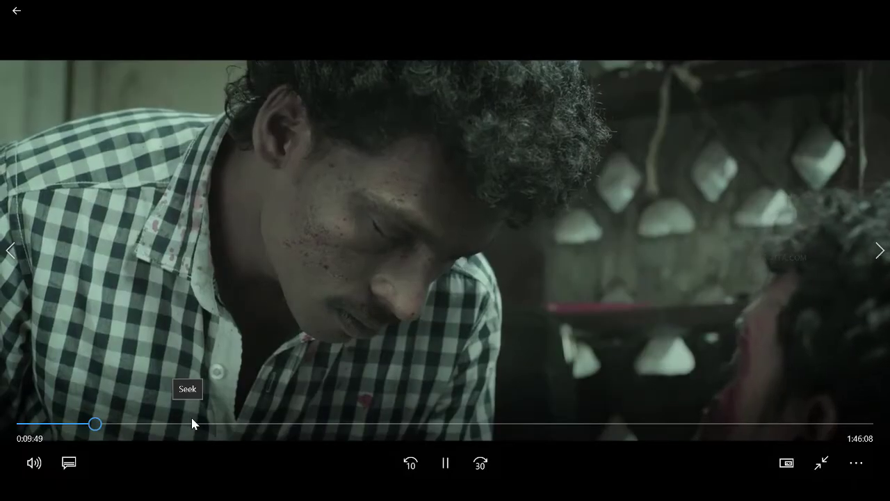
left_click(193, 423)
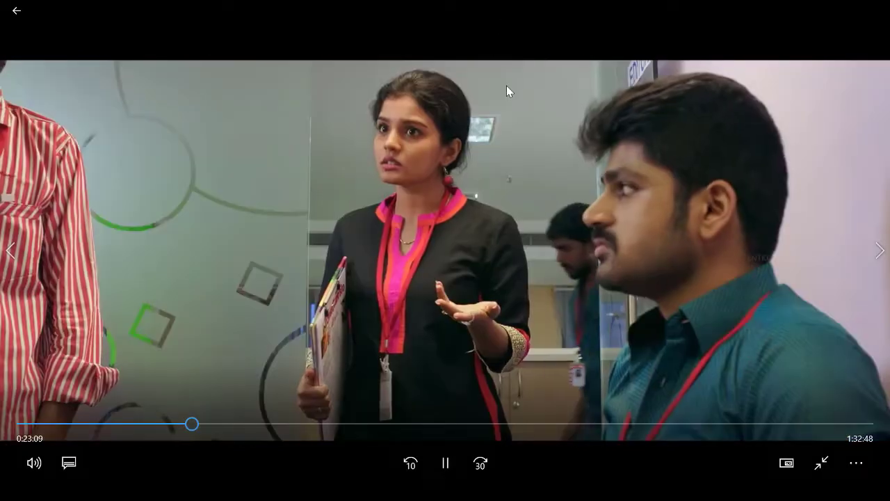
double_click(661, 31)
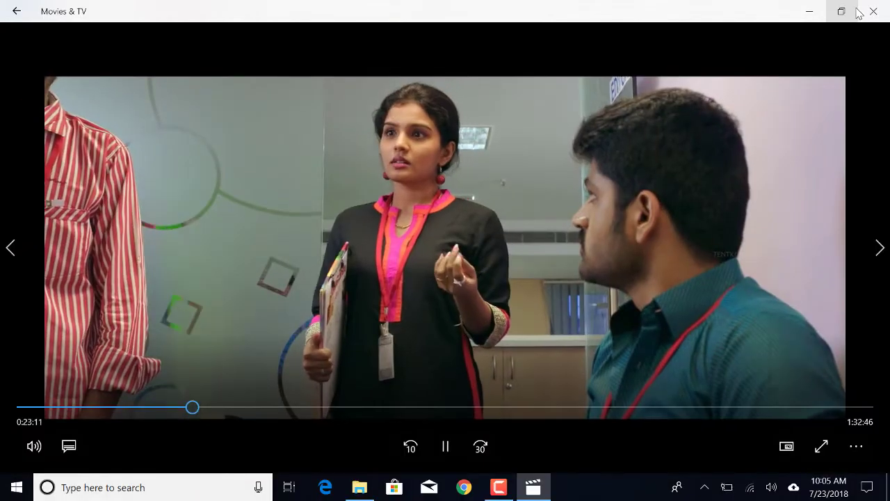
left_click(872, 10)
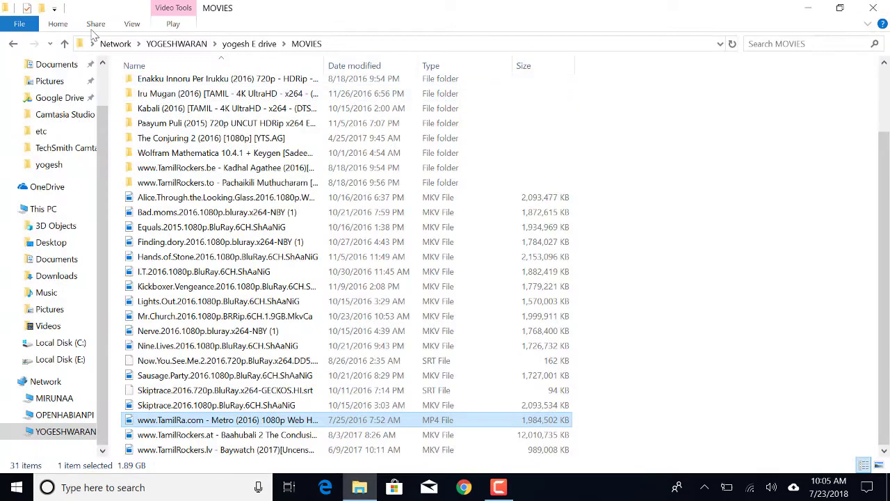
Return from the MOVIES folder to the network's computer list and close the File Explorer window
left_click(13, 44)
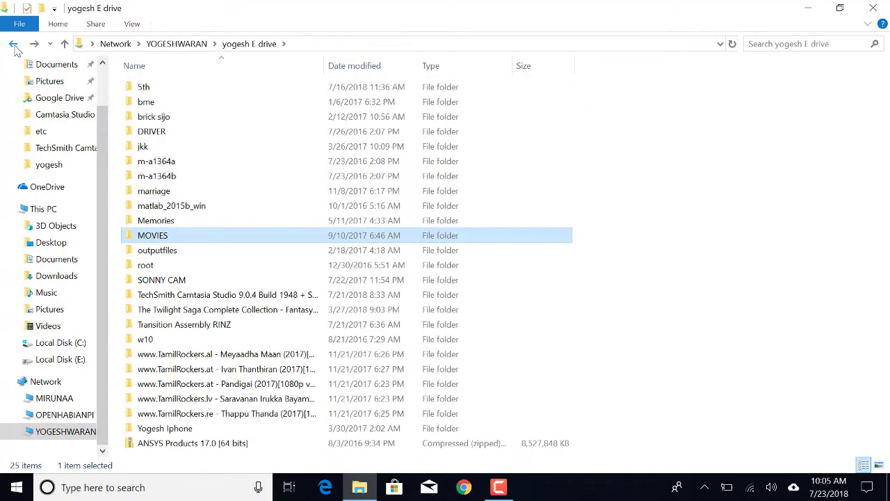
left_click(13, 45)
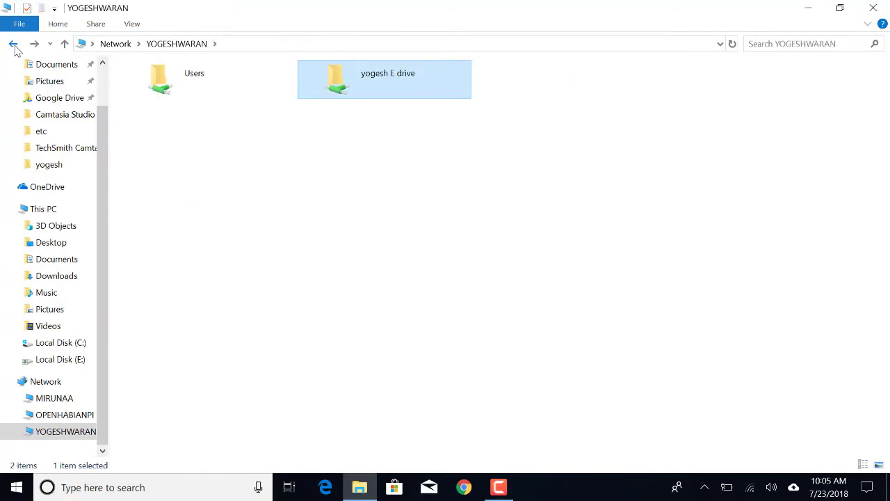
left_click(13, 44)
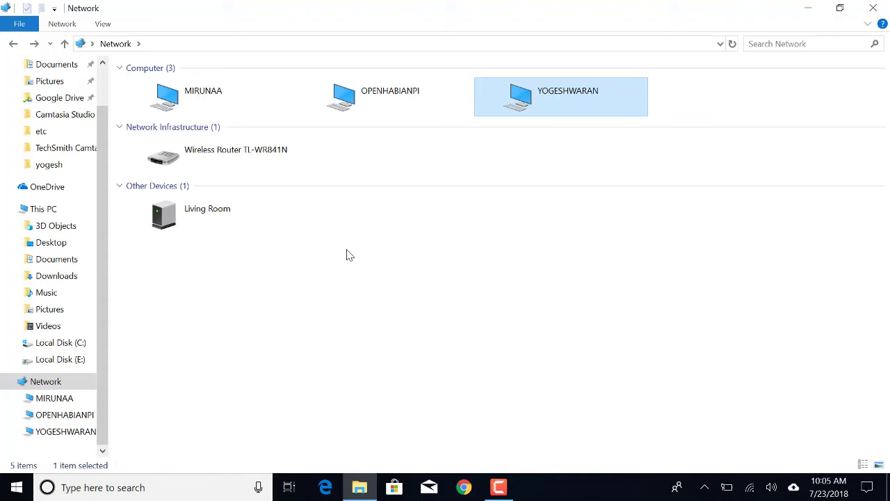
left_click(871, 9)
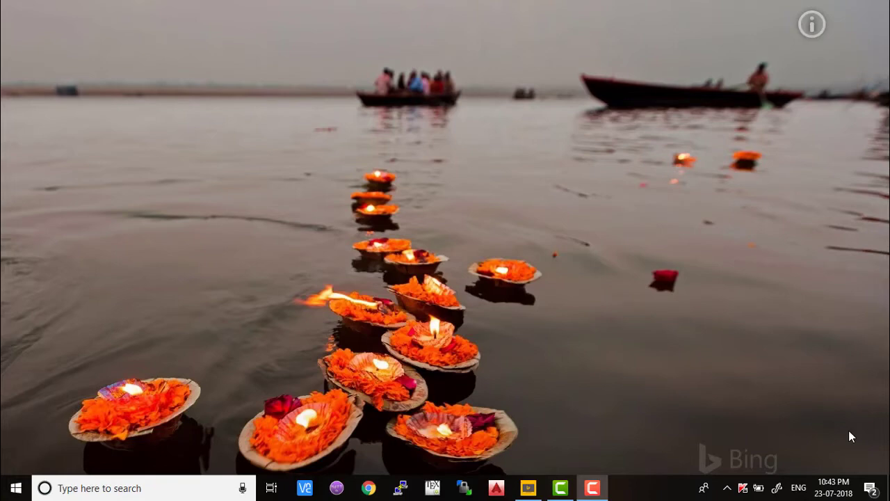
On the other computer, browse the network to the first listed computer and open its shared e drive's ANSYS TUTORIAL folder
key("super+e")
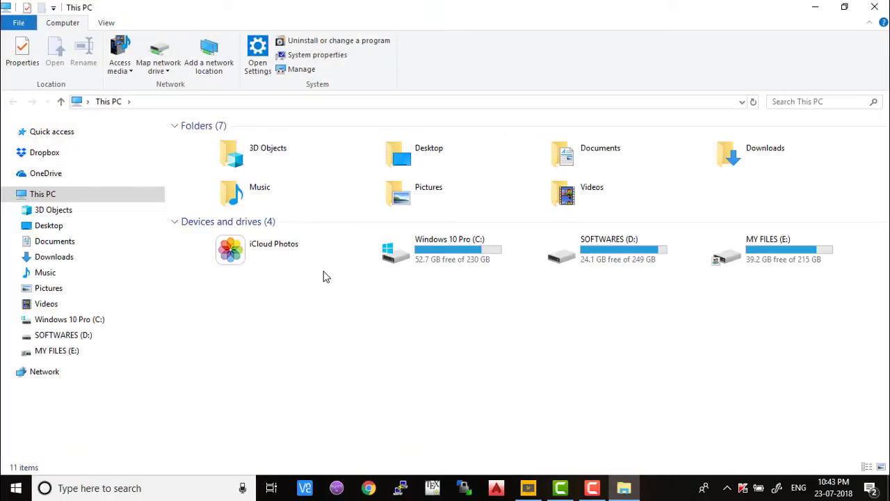
left_click(64, 379)
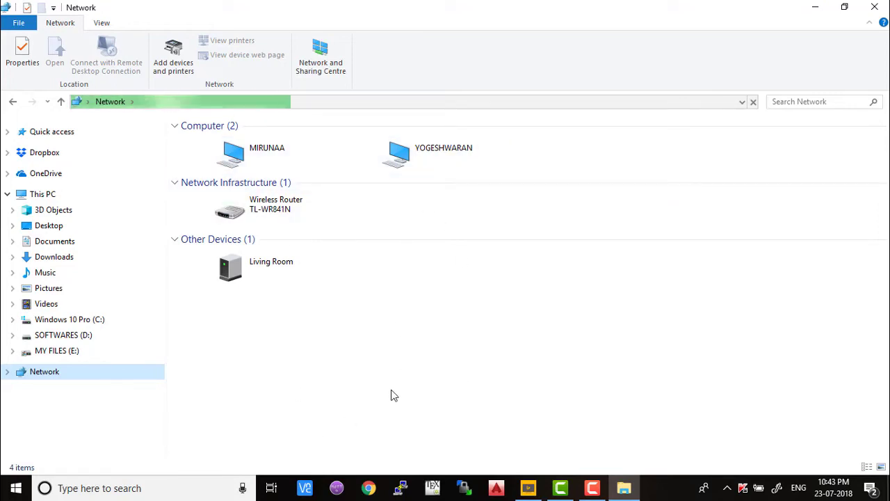
double_click(258, 147)
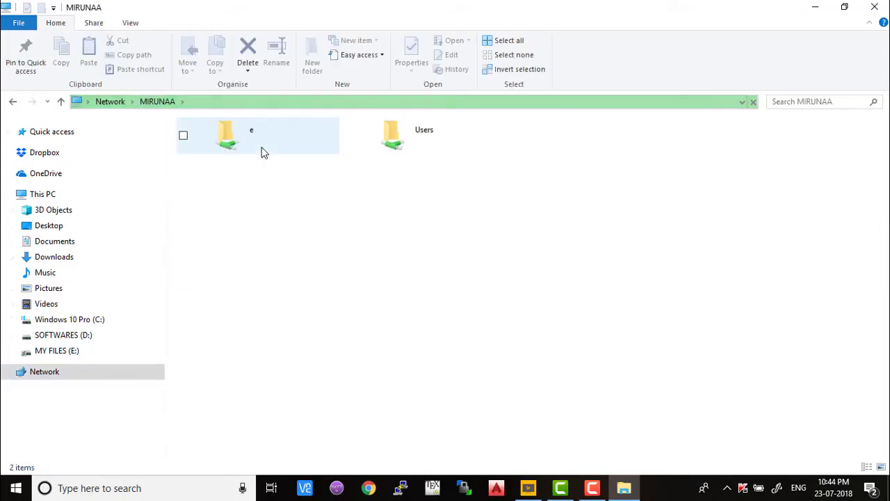
double_click(262, 150)
double_click(230, 145)
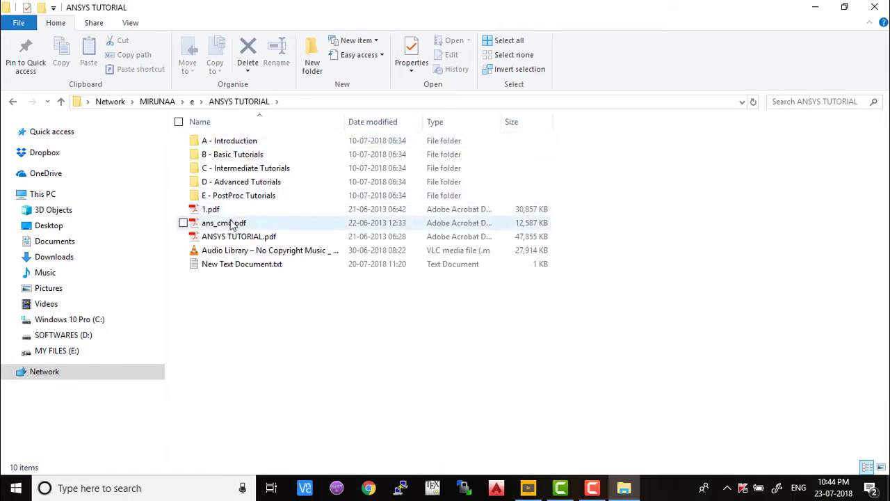
Open 1.pdf from the shared ANSYS TUTORIAL folder, then close the document and the folder window
left_click(243, 214)
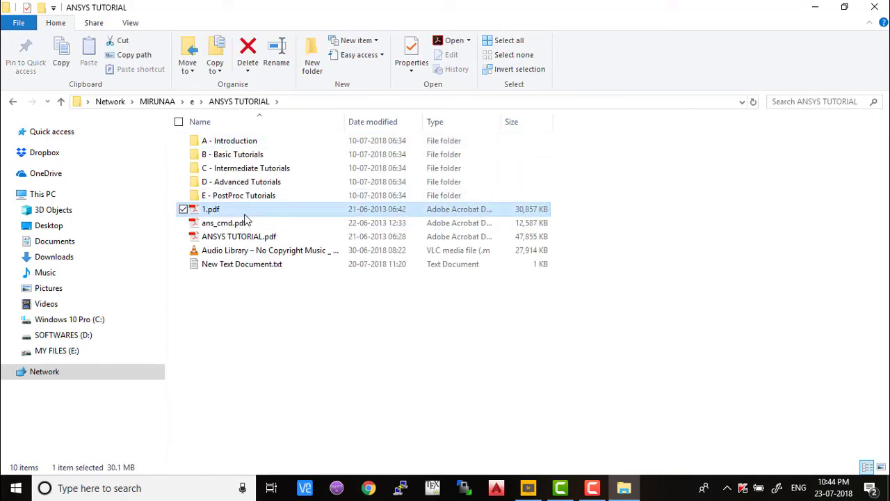
double_click(244, 214)
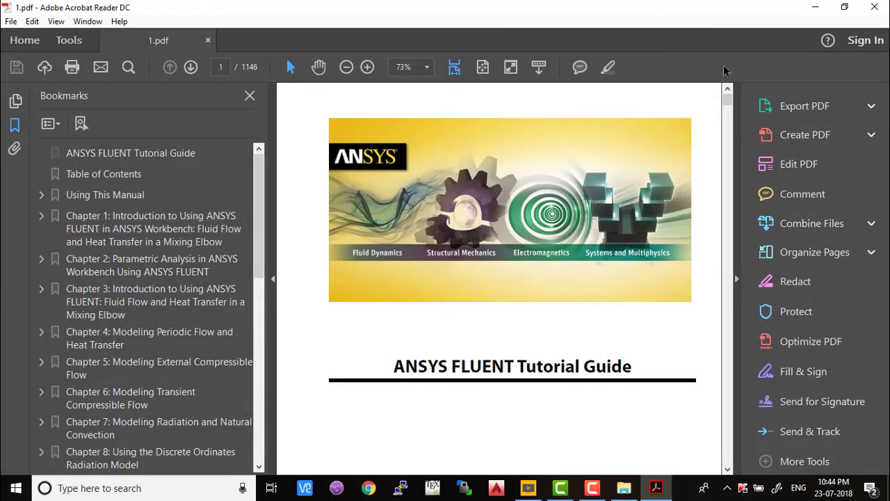
left_click(878, 9)
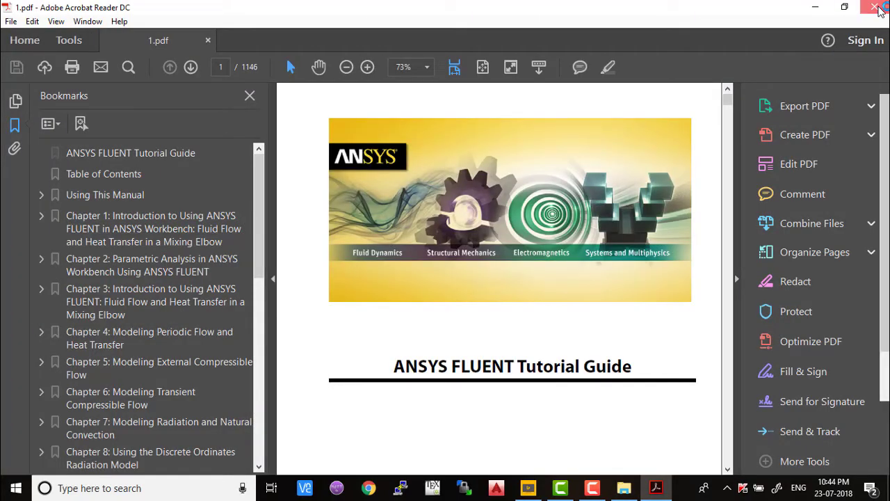
left_click(878, 8)
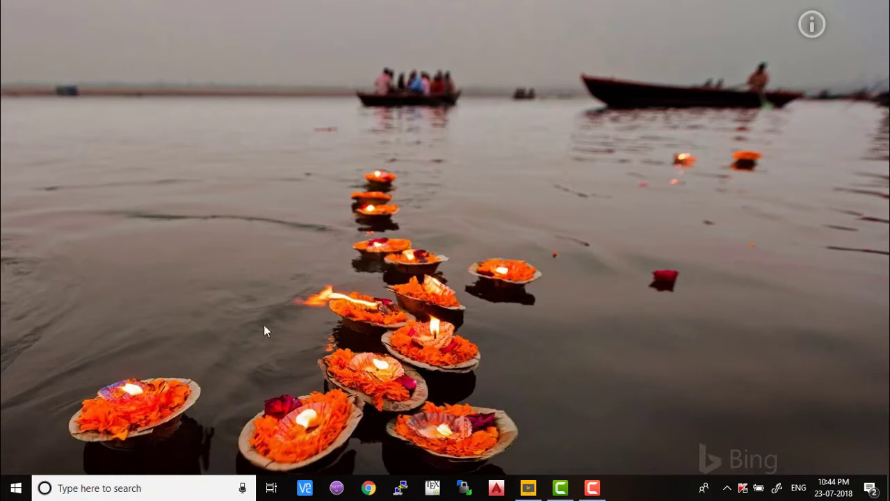
Browse the network to the second listed computer, view its shared folders, then go back and close the window
key("super+e")
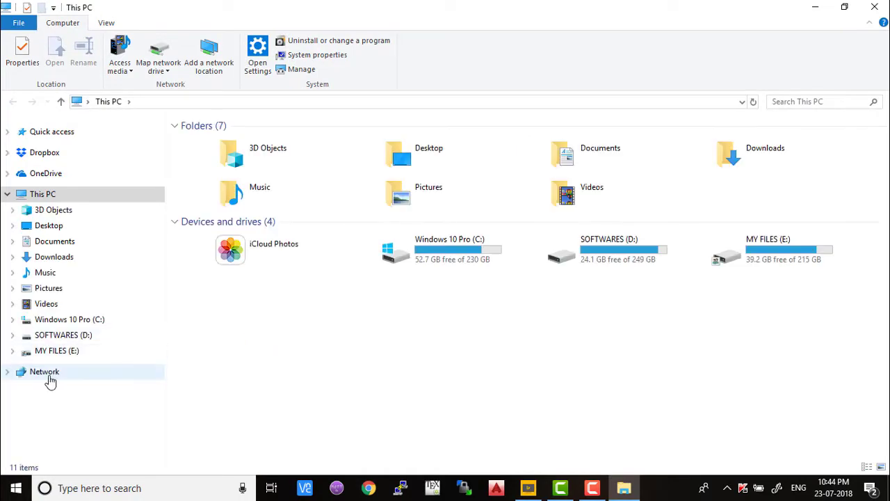
left_click(45, 372)
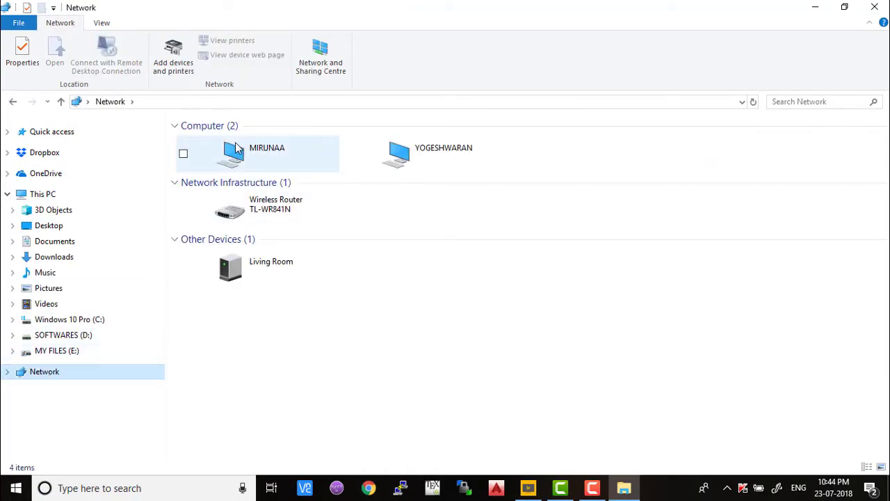
double_click(485, 154)
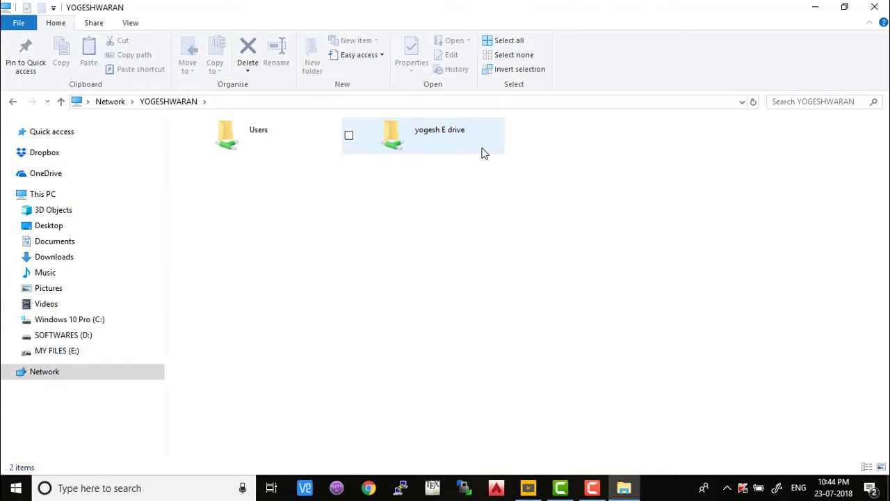
left_click(13, 102)
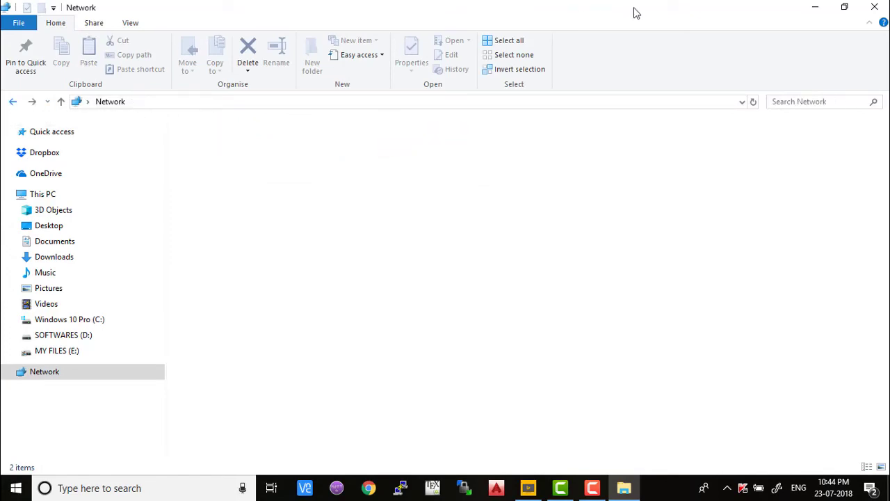
left_click(875, 8)
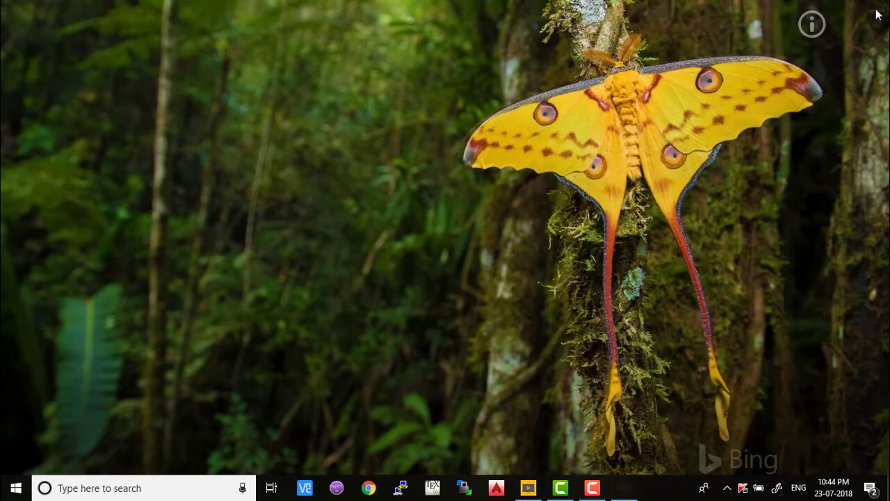
Find and launch the Run dialog, then use it to open the network computer at \\192.168.0.62
left_click(149, 488)
type("run")
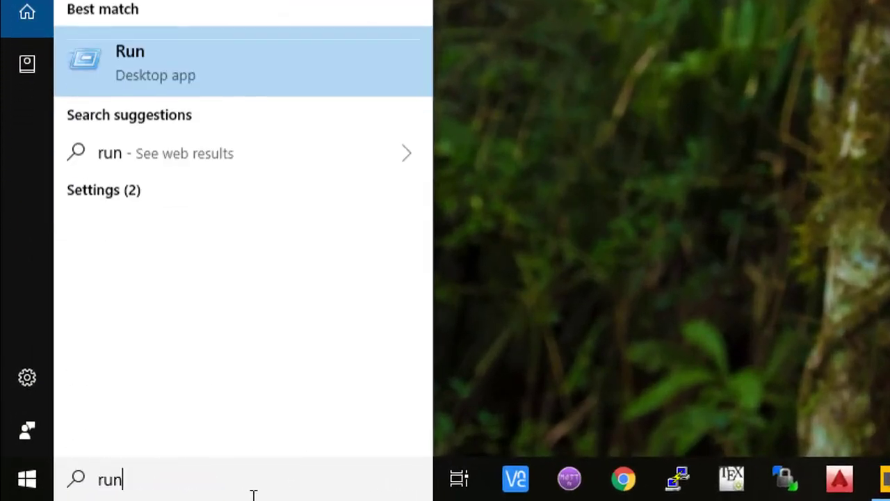
key("Return")
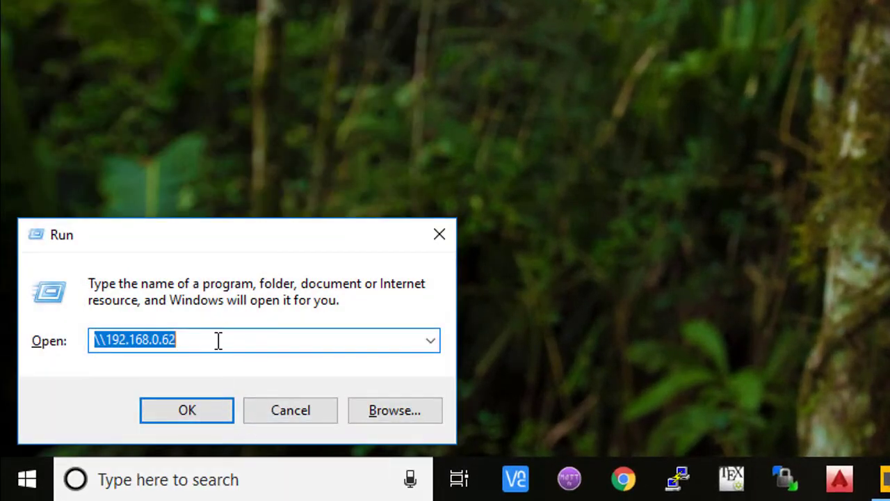
left_click(218, 340)
key("BackSpace")
key("BackSpace")
key("BackSpace")
key("BackSpace")
key("BackSpace")
key("BackSpace")
key("BackSpace")
key("BackSpace")
key("BackSpace")
key("BackSpace")
key("BackSpace")
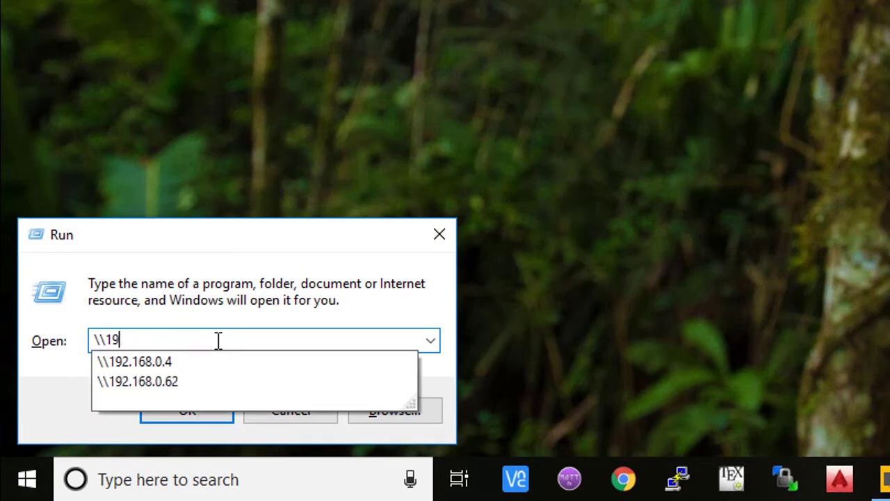
key("BackSpace")
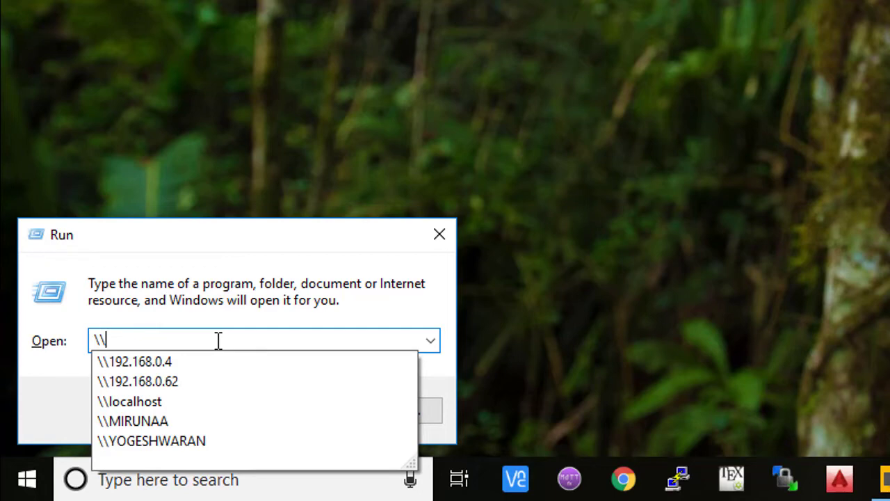
type("192.168")
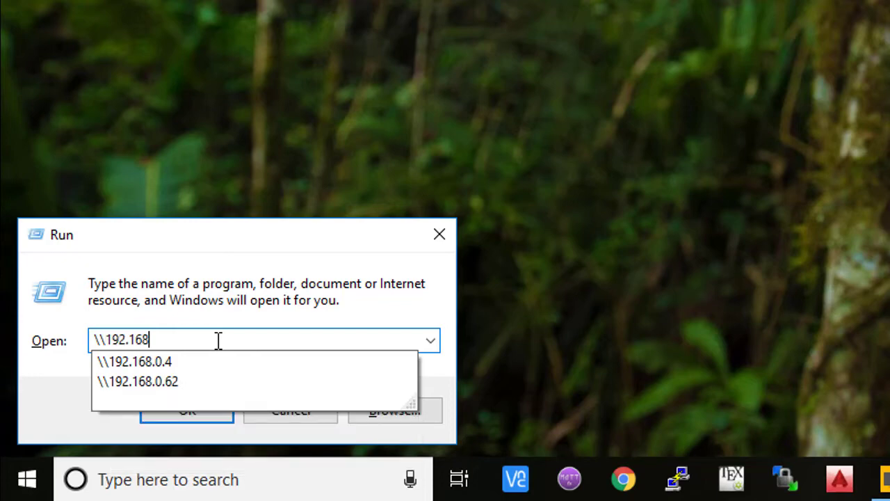
type("62")
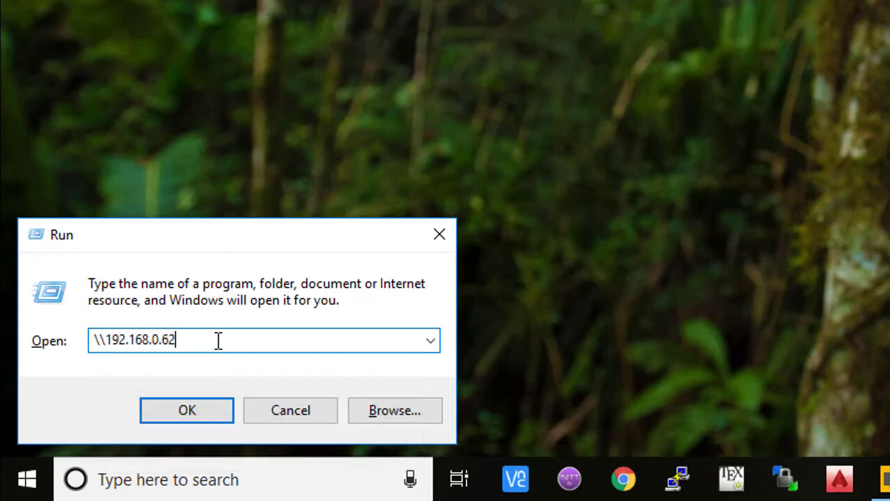
key("Return")
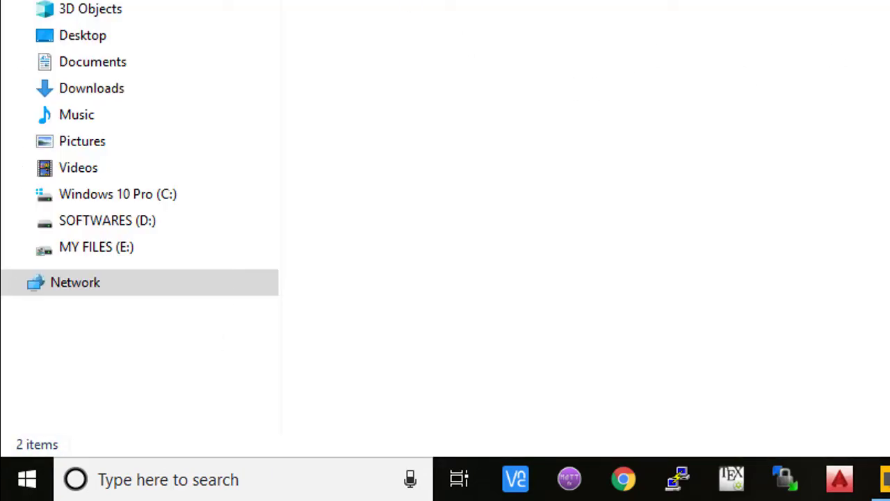
Look through the Users share and the e share's ANSYS TUTORIAL folder on 192.168.0.62, then close the window
double_click(453, 100)
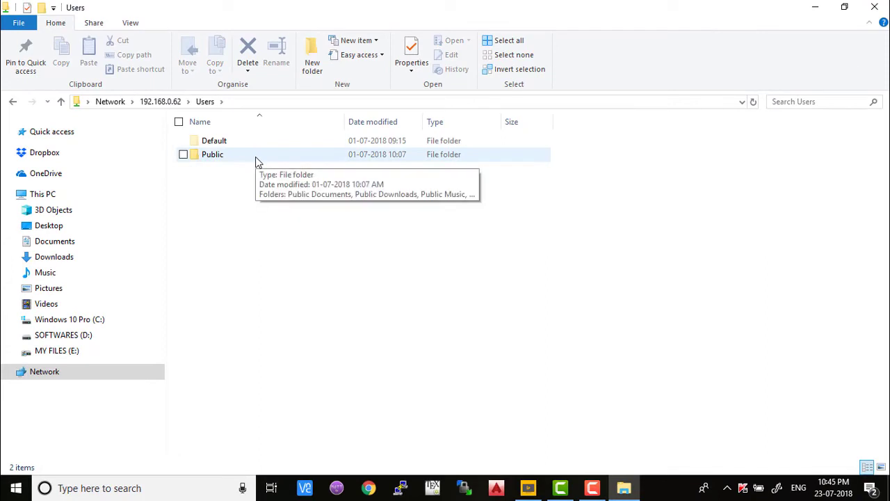
left_click(13, 102)
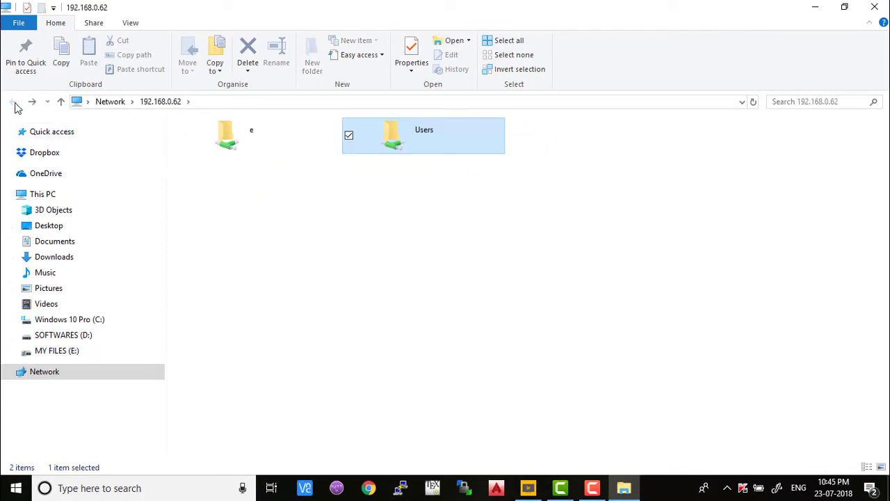
double_click(255, 136)
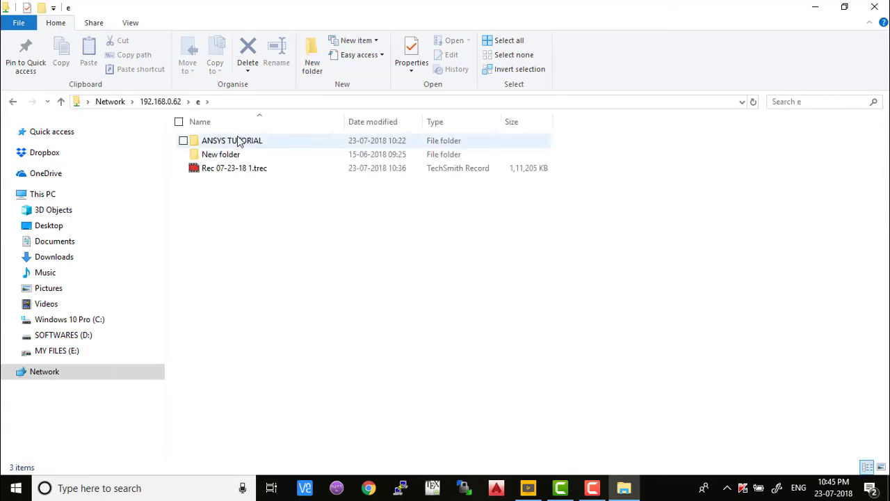
left_click(238, 144)
double_click(238, 143)
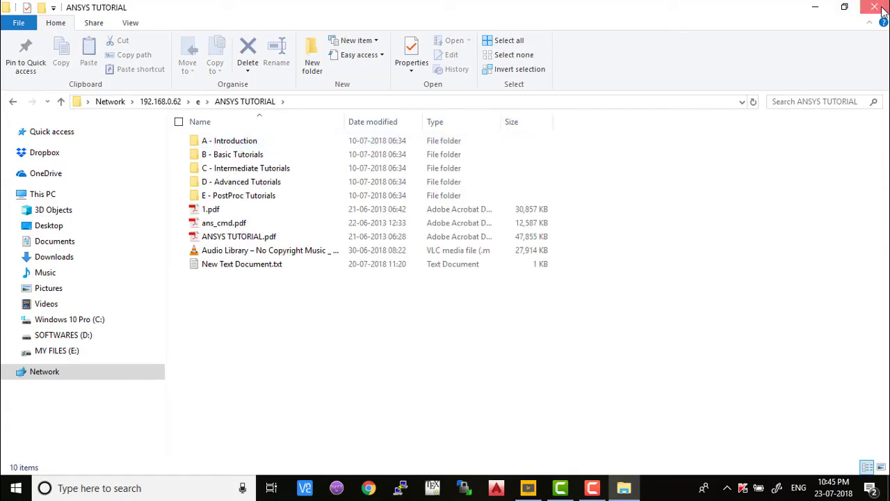
left_click(878, 8)
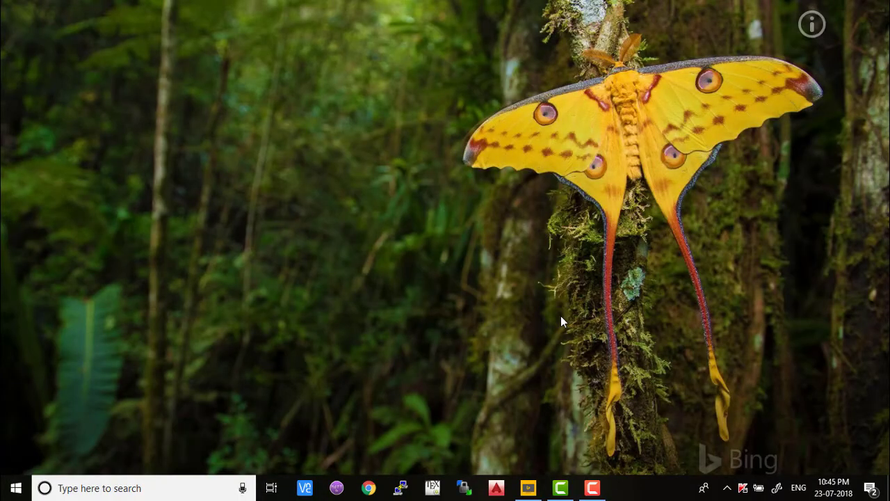
Open a new File Explorer window and view the computers and devices on the network
key("super+e")
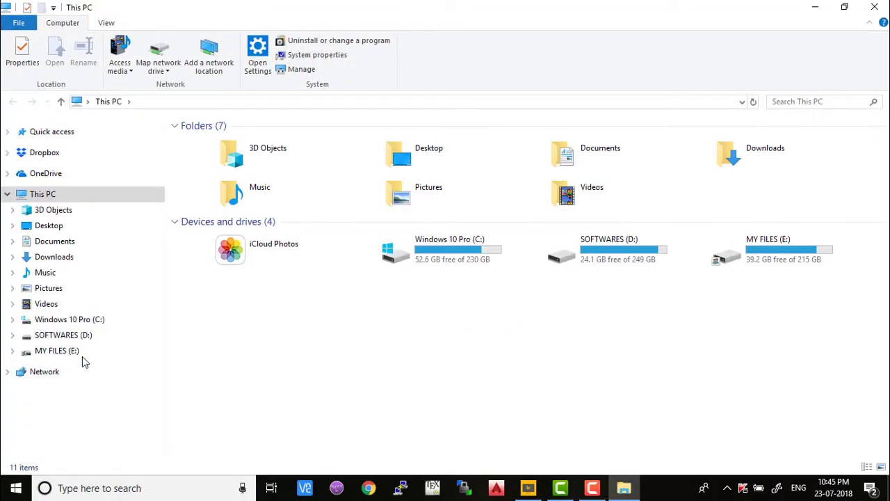
left_click(55, 381)
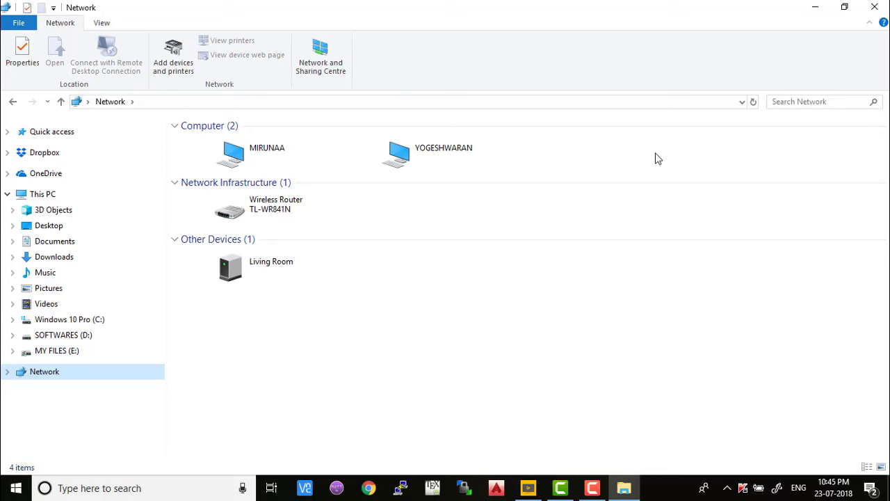
Close the network window, open a new File Explorer window and bring up the sharing properties of the external hard drive (F:)
left_click(886, 5)
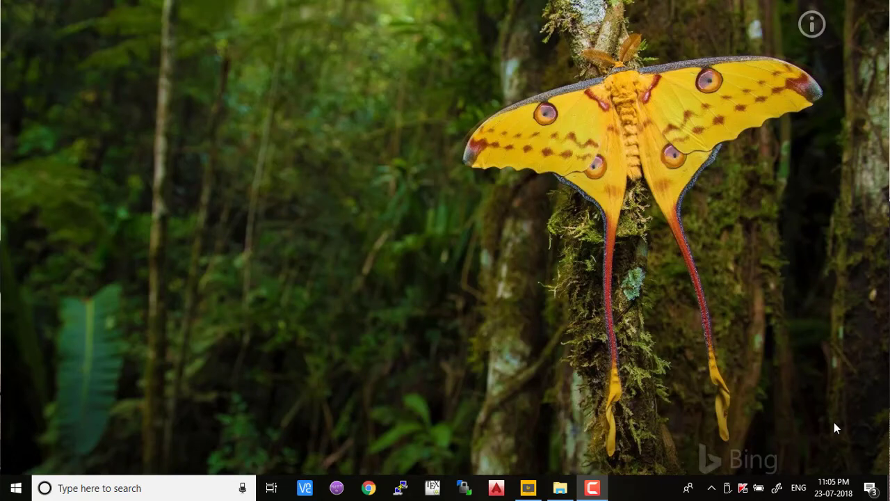
key("super+e")
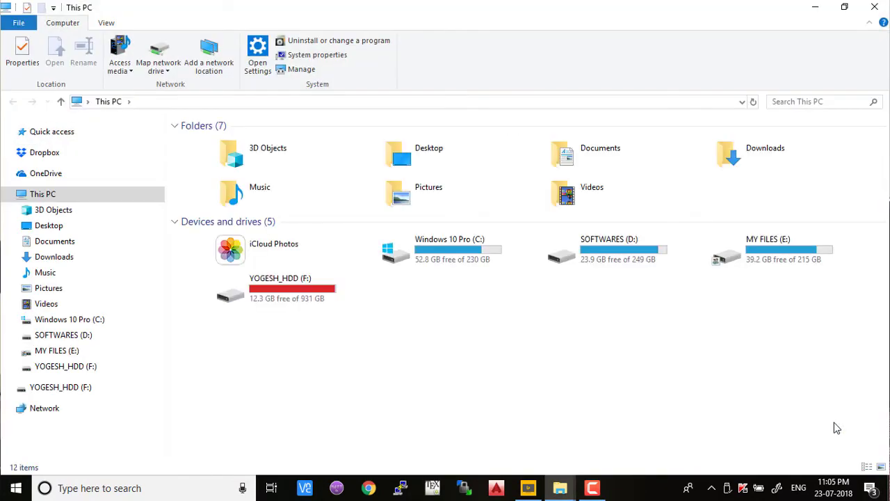
left_click(305, 289)
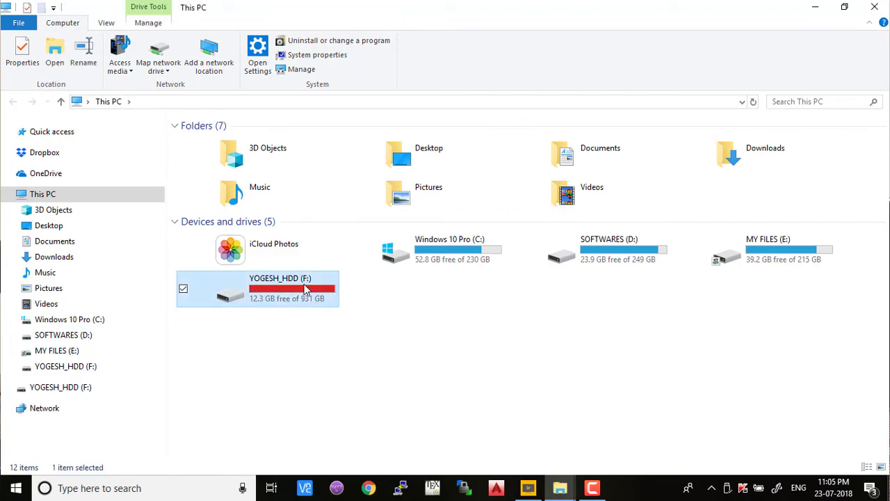
right_click(304, 289)
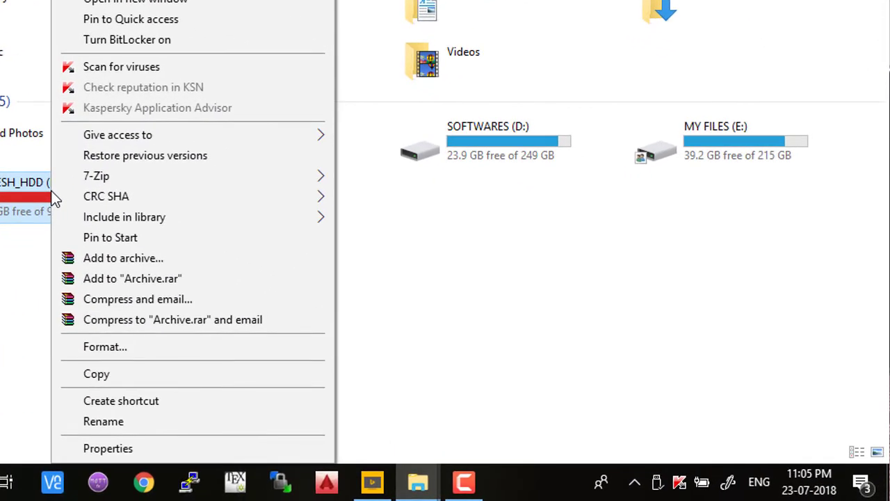
left_click(112, 453)
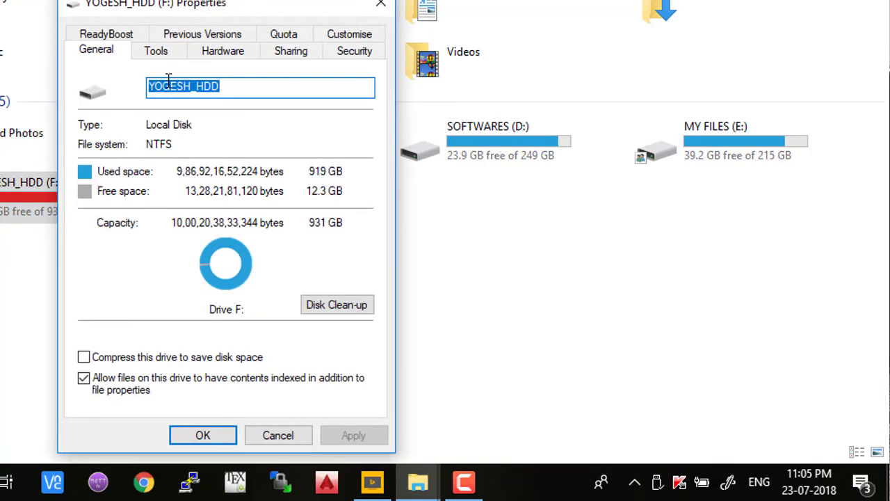
left_click(304, 54)
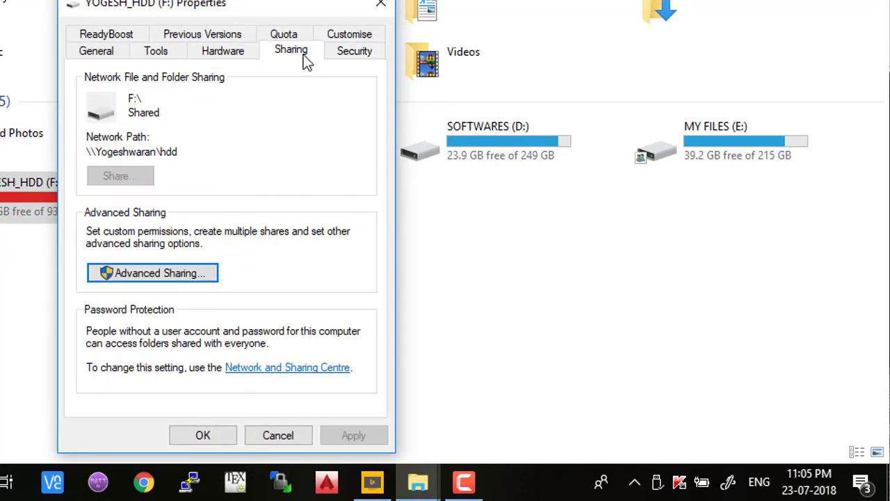
Review the F: drive's advanced sharing settings, share permissions and security permissions for Everyone, then close its properties
left_click(154, 278)
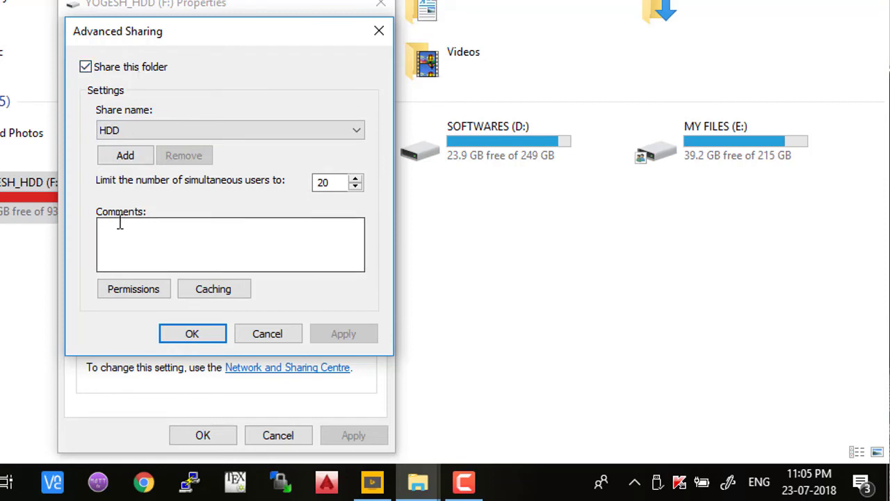
left_click(148, 289)
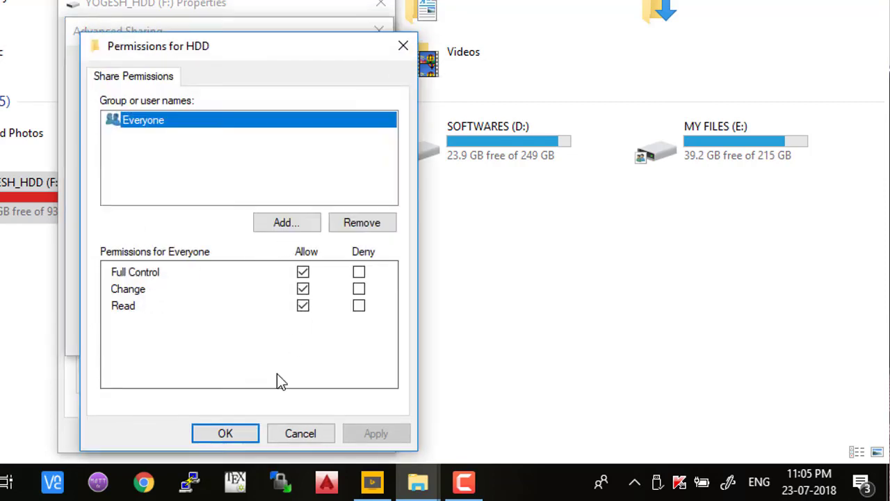
left_click(232, 435)
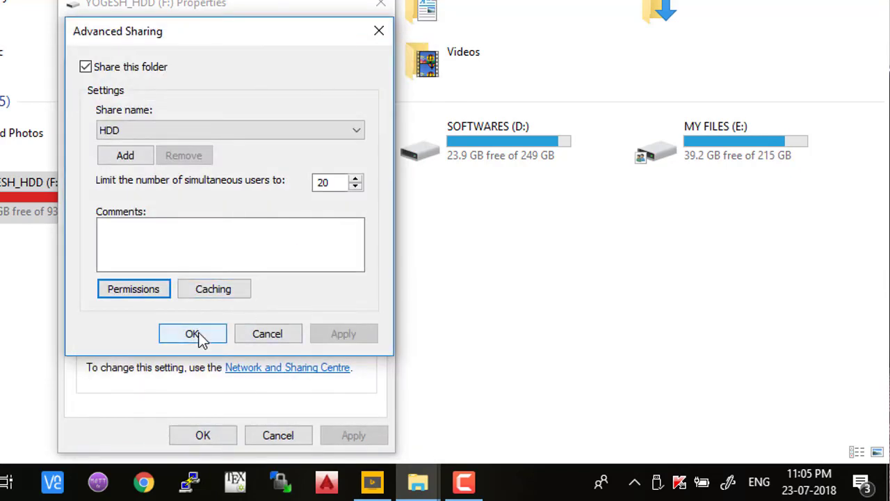
left_click(194, 334)
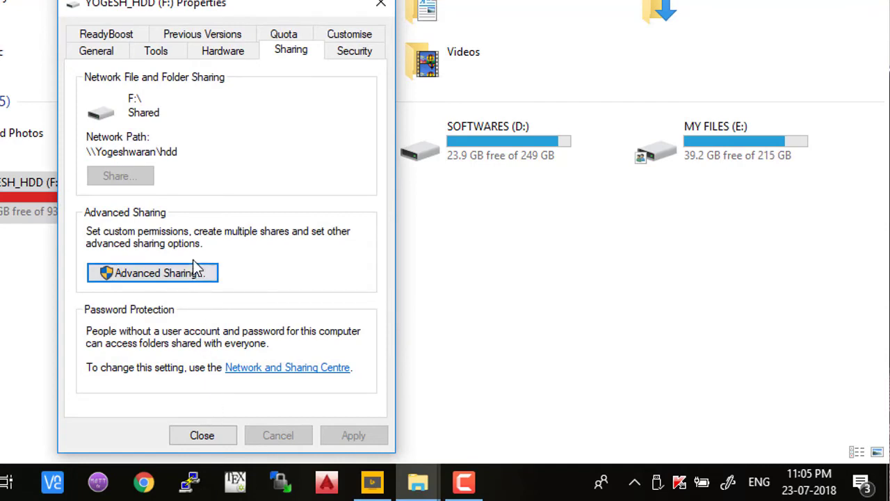
left_click(351, 53)
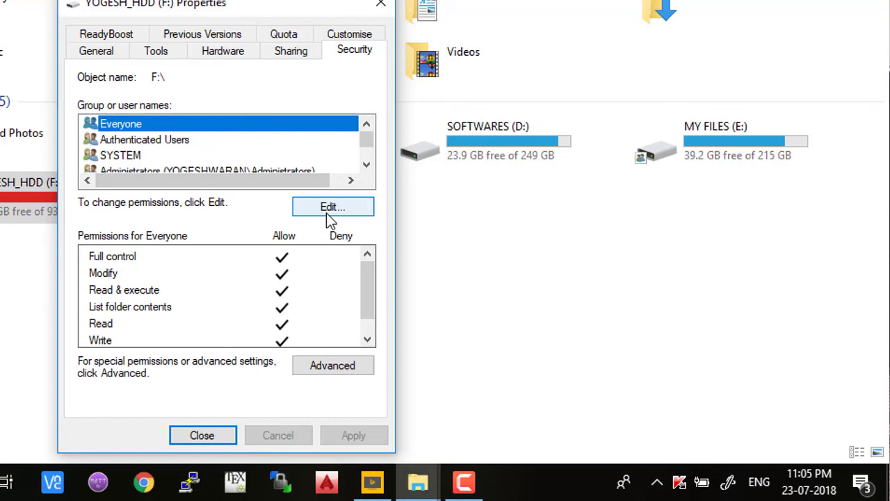
left_click(216, 432)
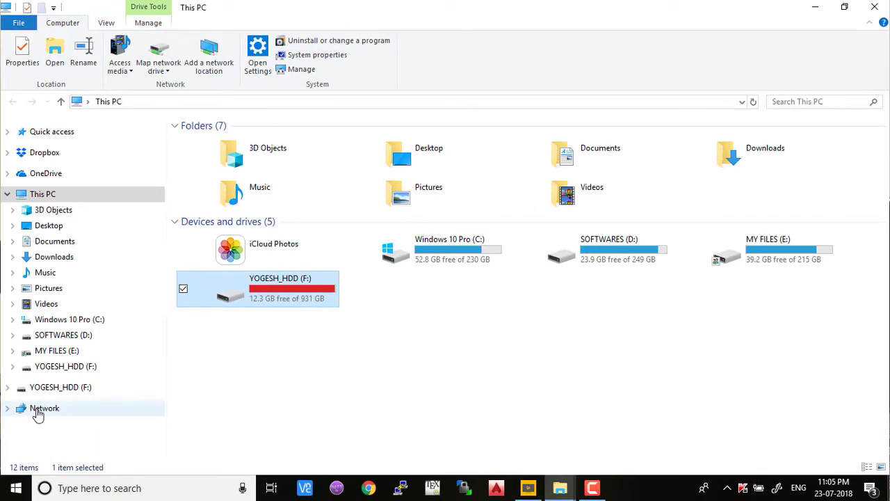
Browse the network to the second listed computer, open its hdd share, then minimize the window
left_click(38, 411)
double_click(432, 155)
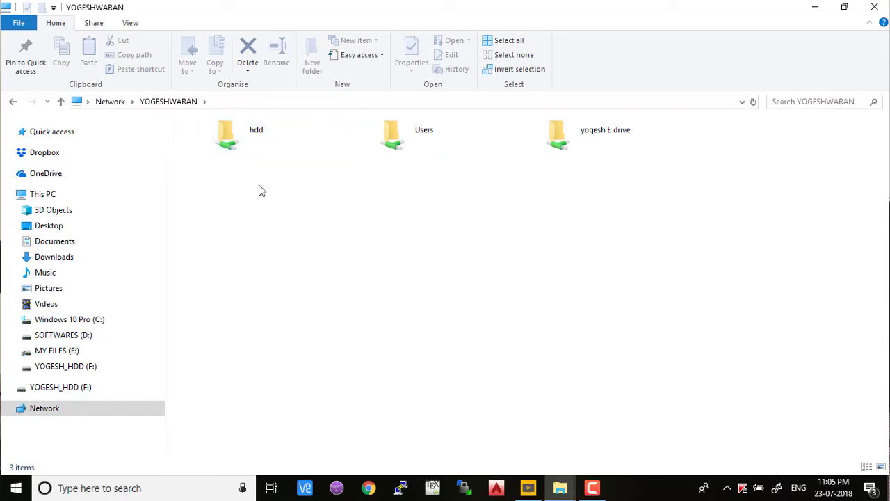
double_click(259, 134)
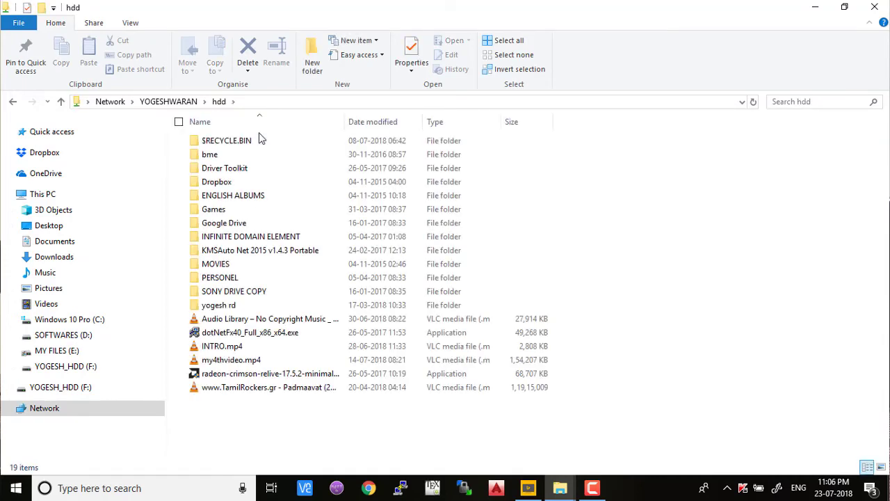
left_click(826, 7)
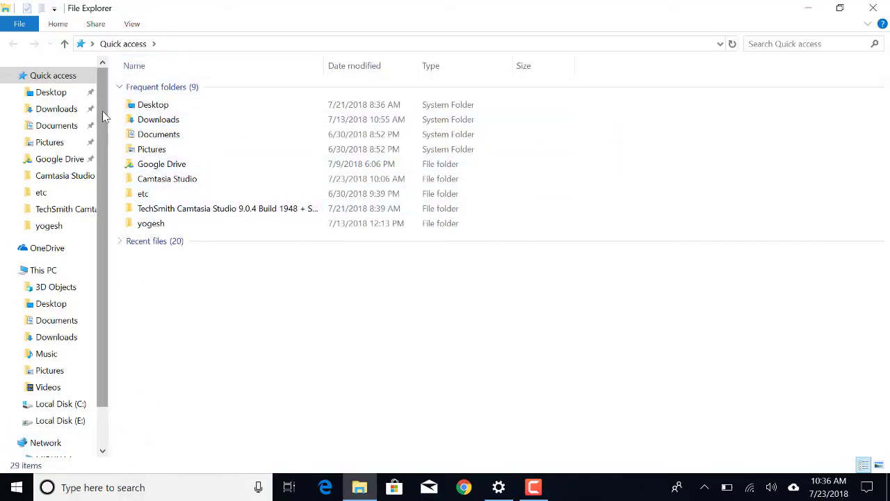
From the other computer, browse the network to the last listed computer and open the MOVIES folder in its hdd share
scroll(104, 209, "down", 2)
left_click(64, 432)
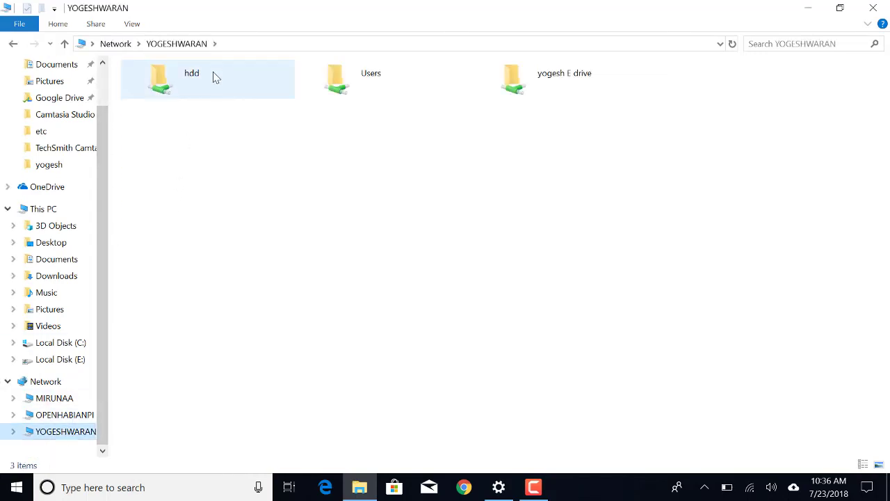
double_click(215, 78)
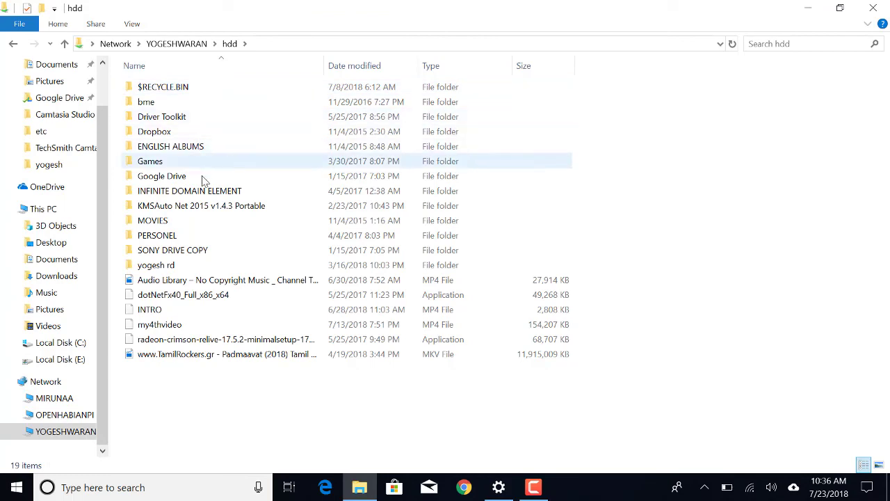
left_click(172, 229)
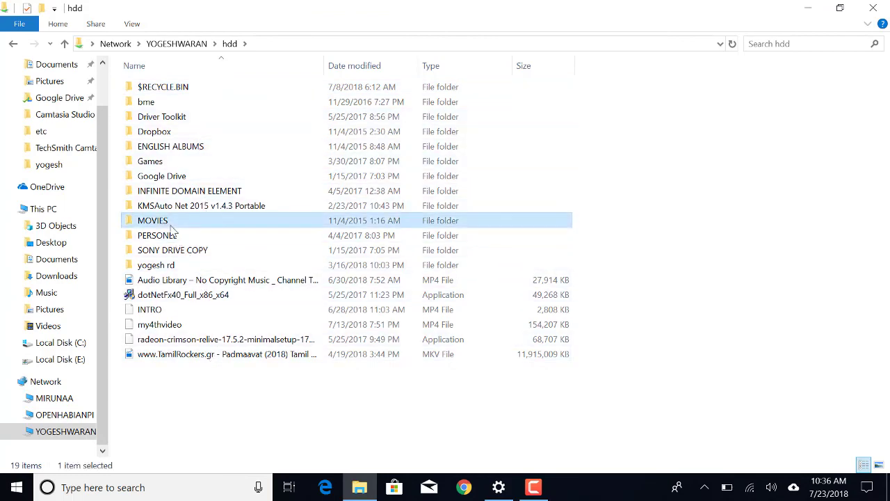
double_click(172, 230)
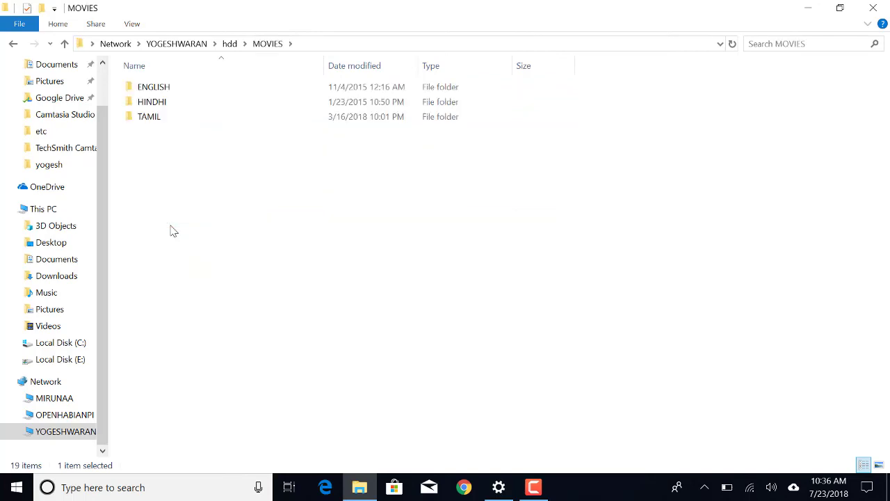